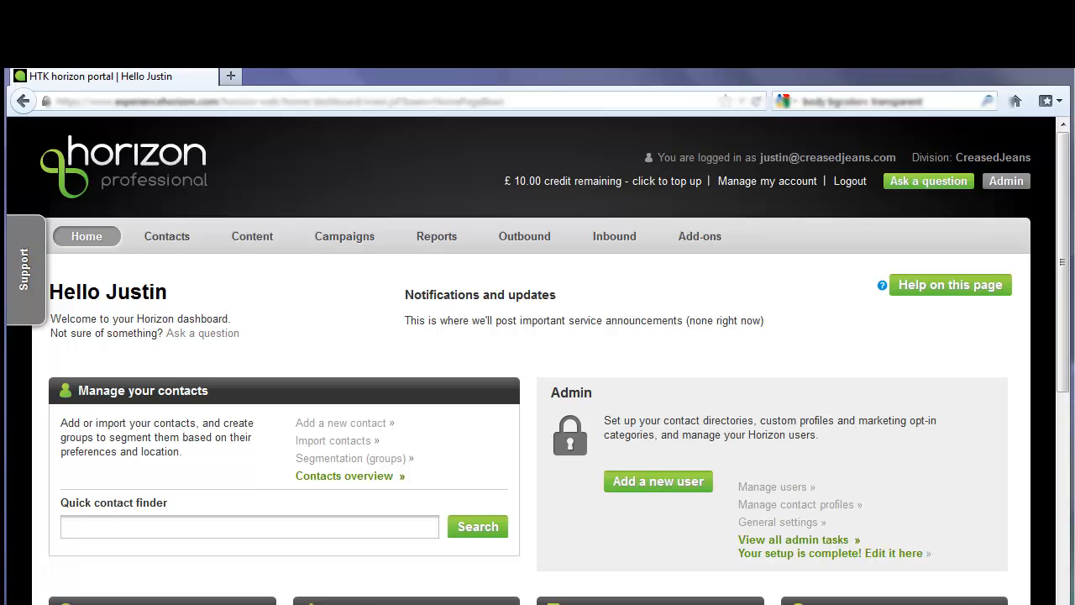
Open the first contact in the contact list, examine its location, media types, profile information and notes, and close the record.
click(178, 241)
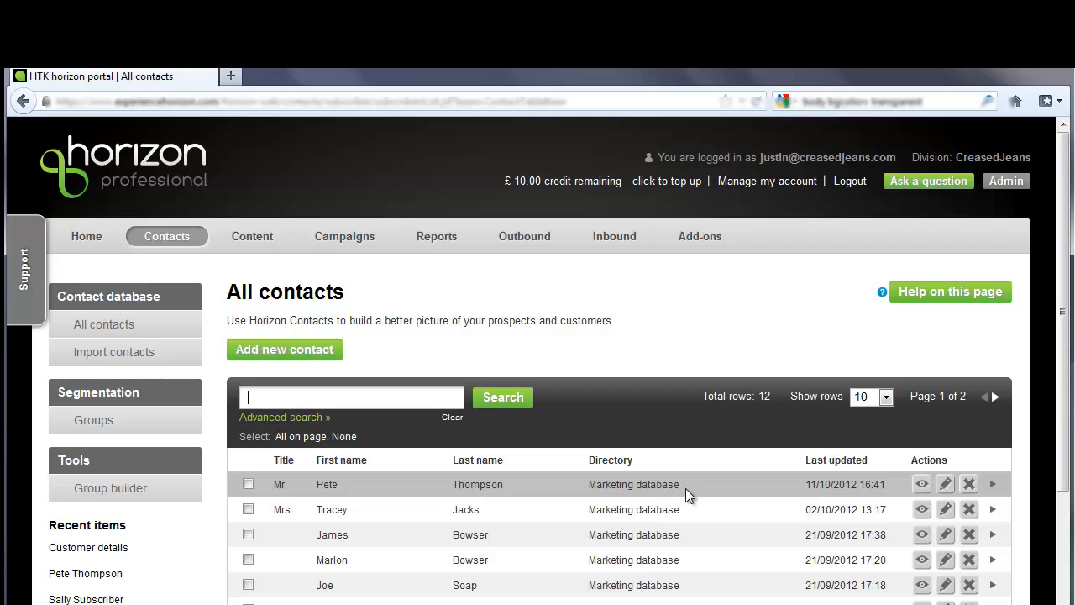
click(946, 484)
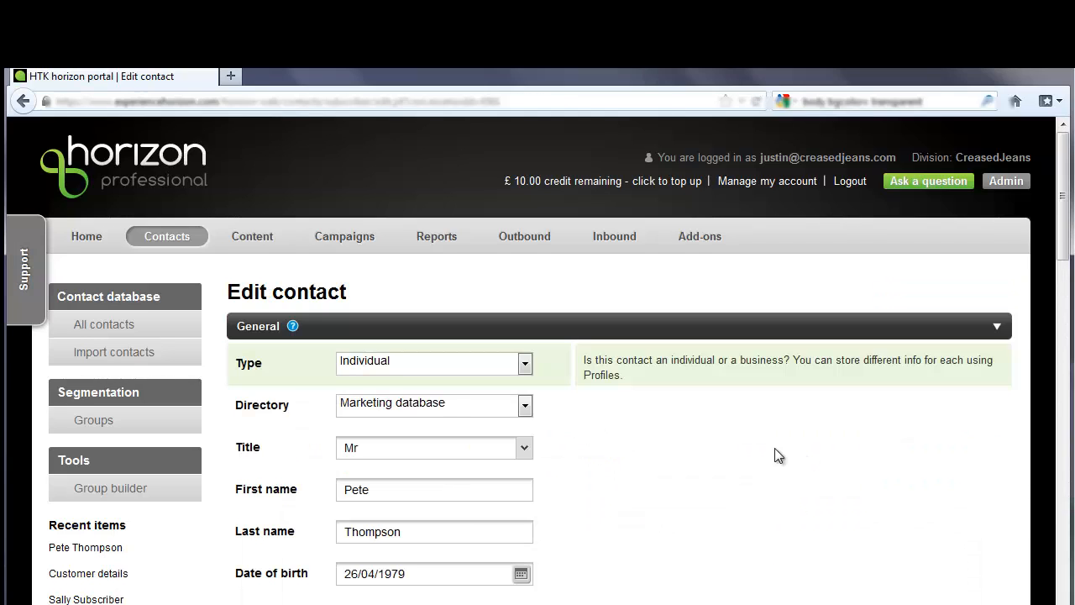
scroll(492, 414, down, 3)
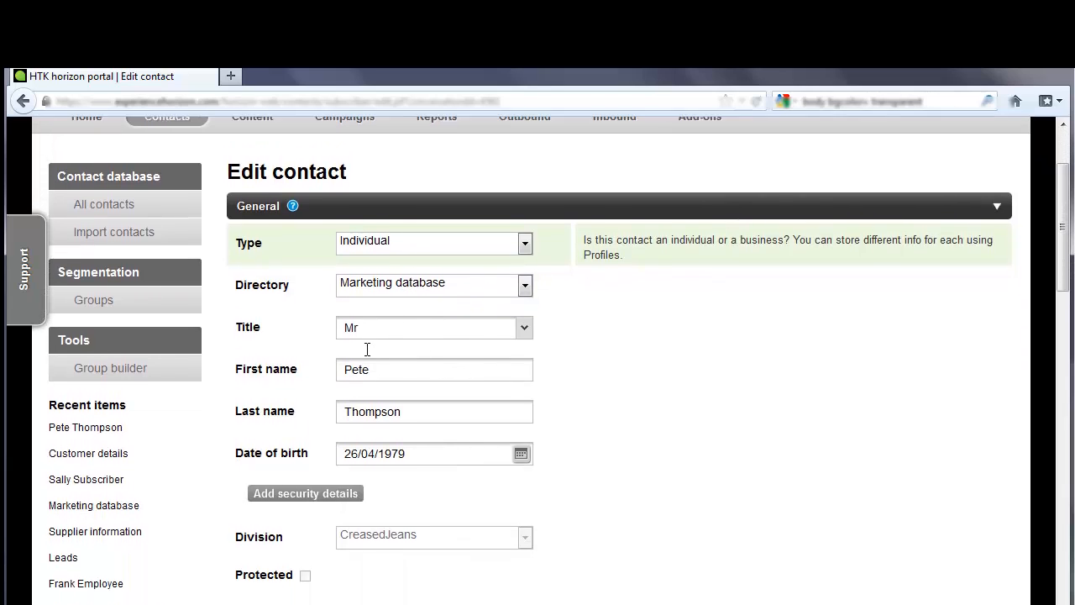
scroll(367, 349, down, 10)
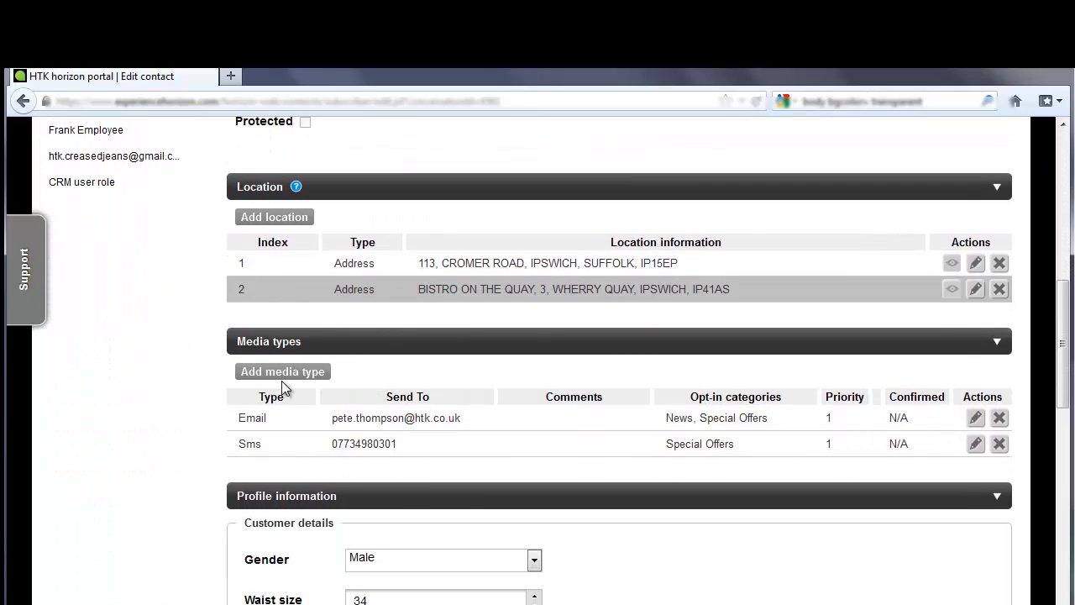
scroll(282, 382, down, 4)
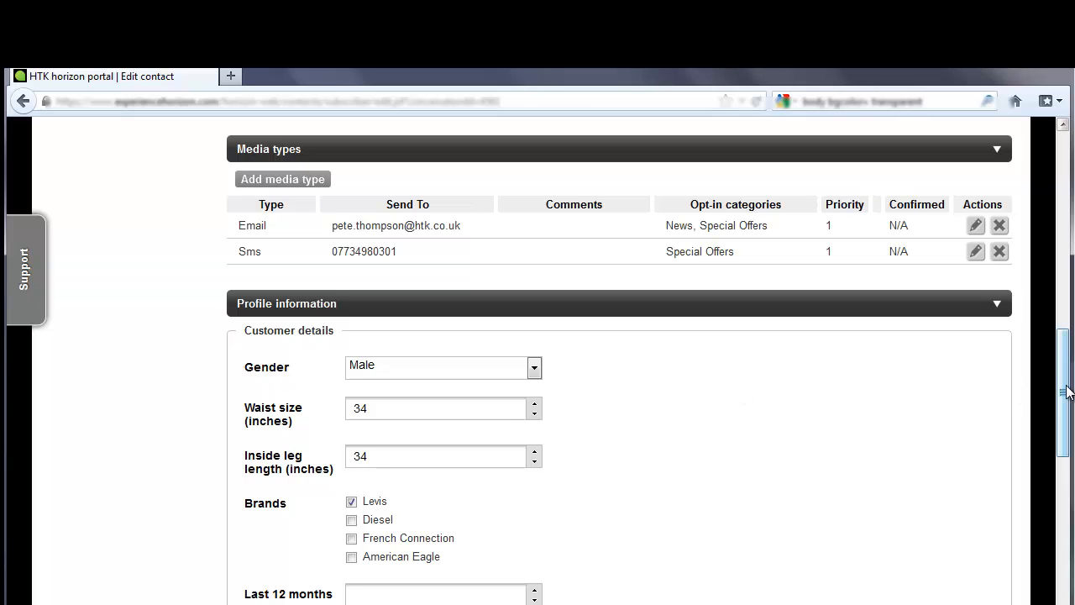
drag(1065, 393, 1065, 434)
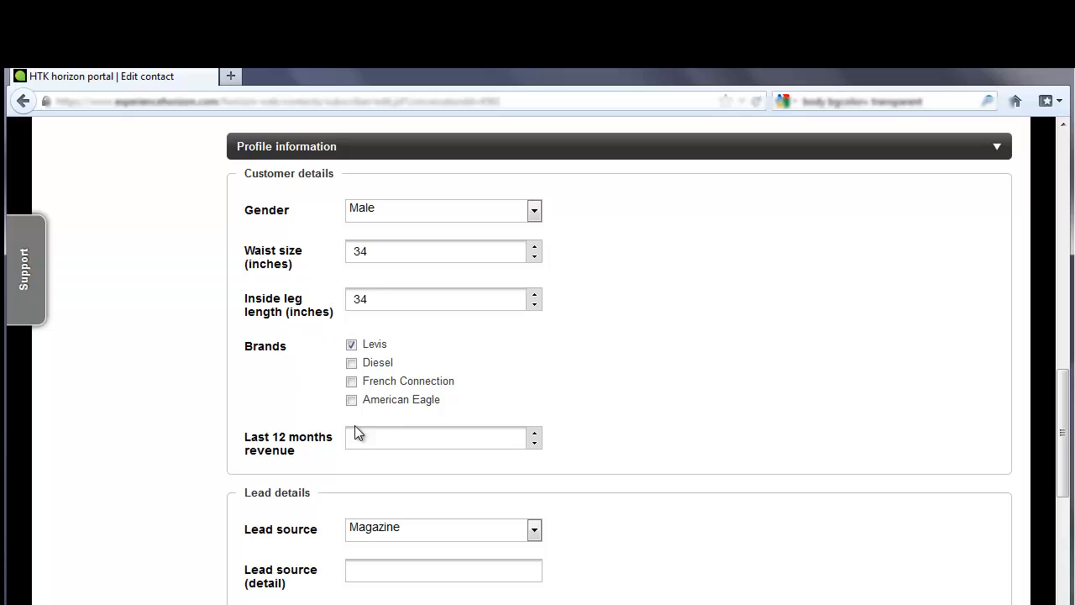
scroll(319, 348, down, 4)
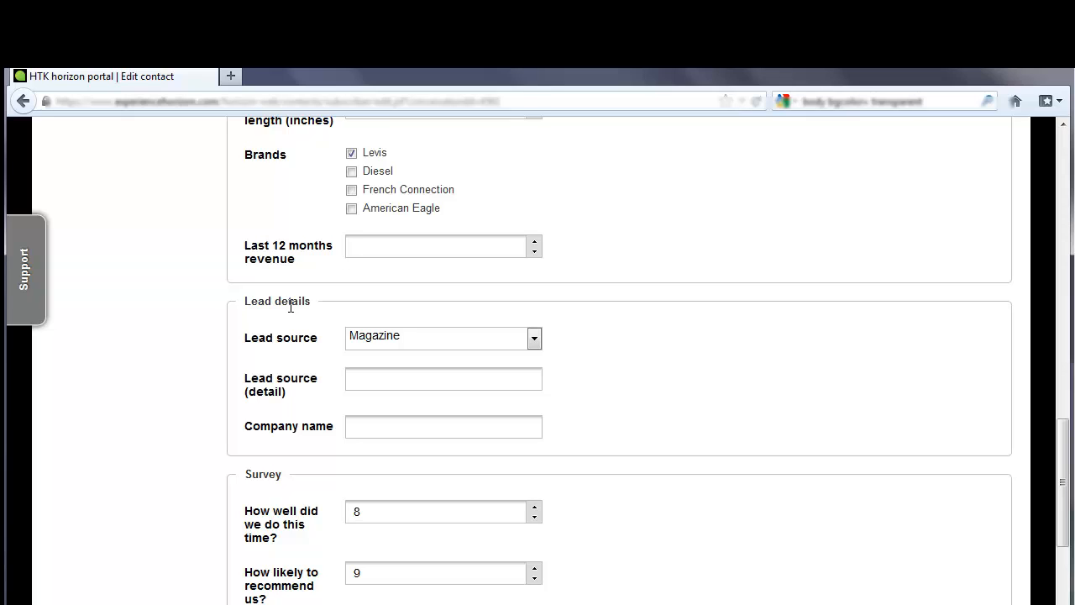
scroll(296, 329, down, 4)
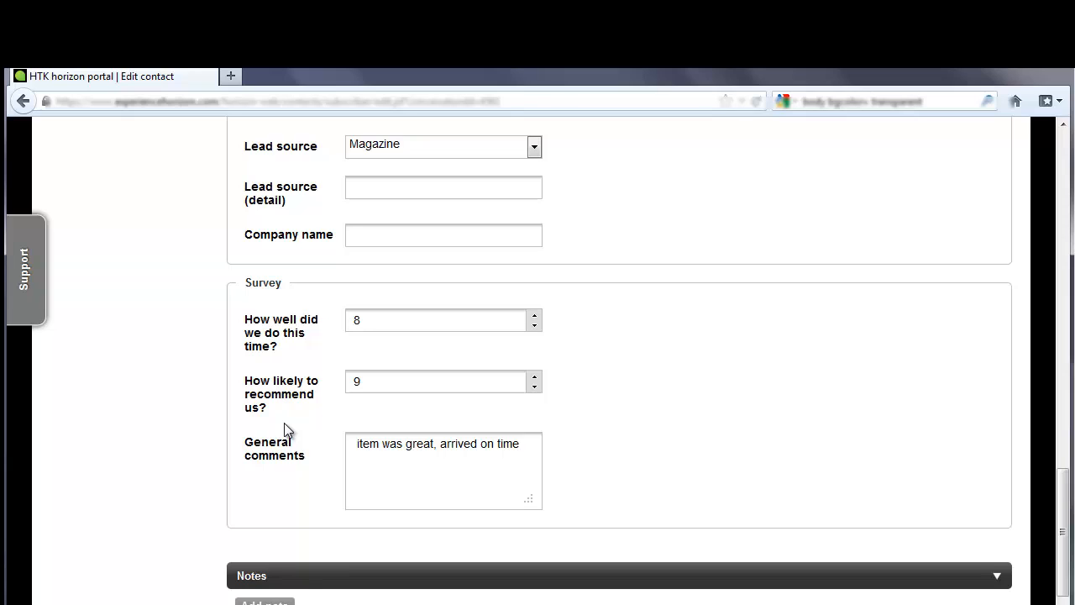
scroll(290, 432, down, 5)
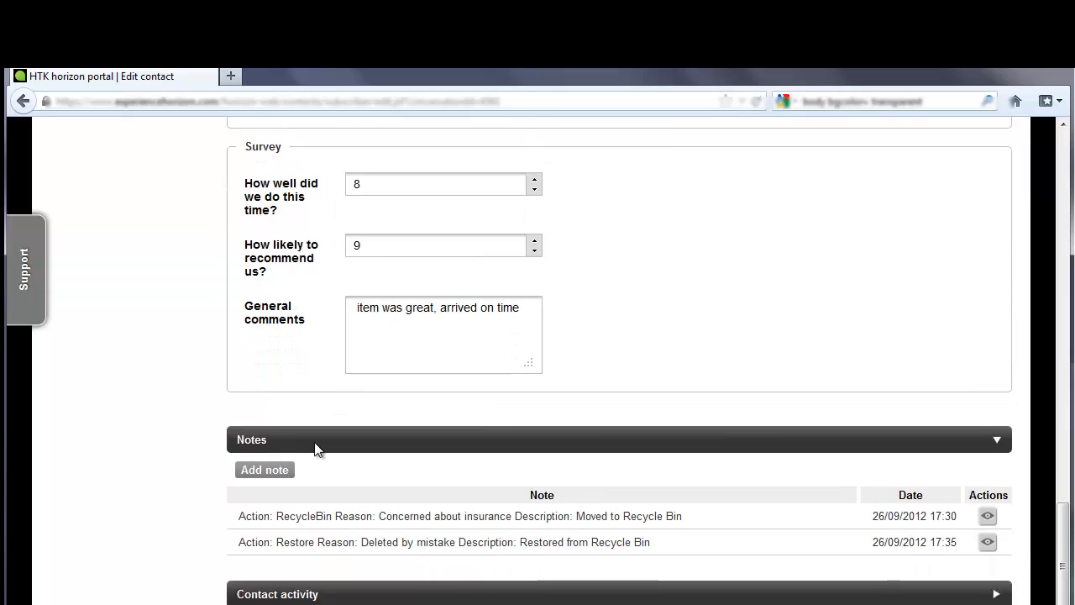
click(656, 551)
click(508, 409)
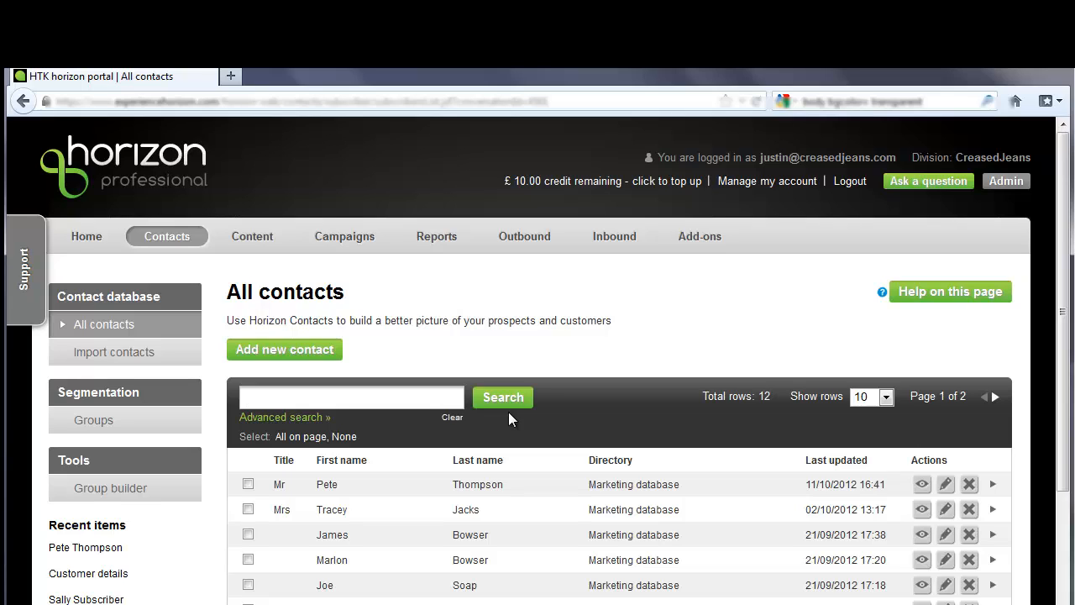
Open the Customer details profile for editing in the administration area.
click(1005, 183)
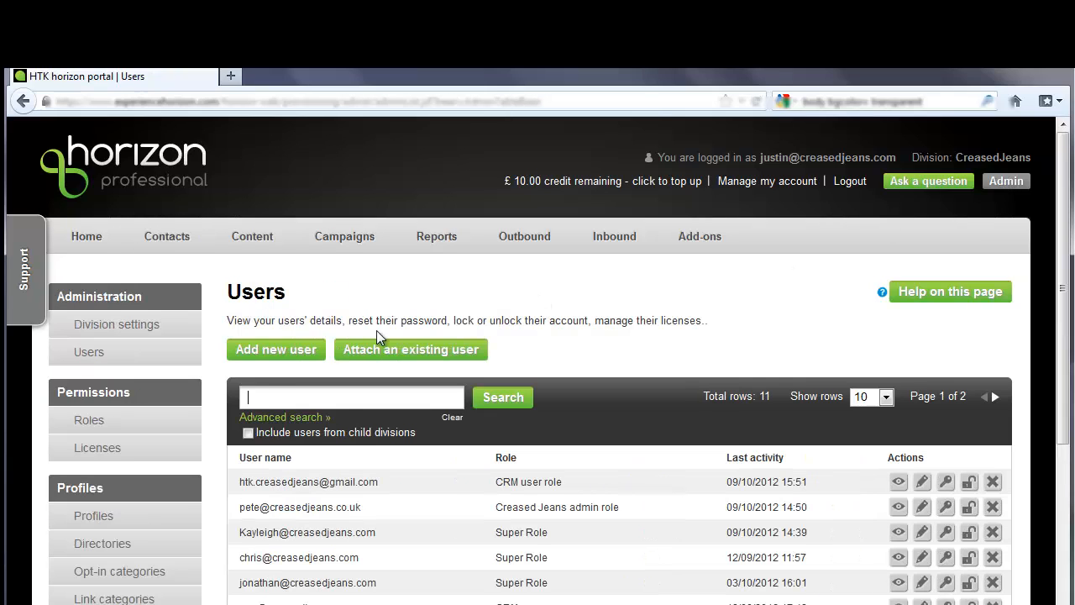
click(123, 518)
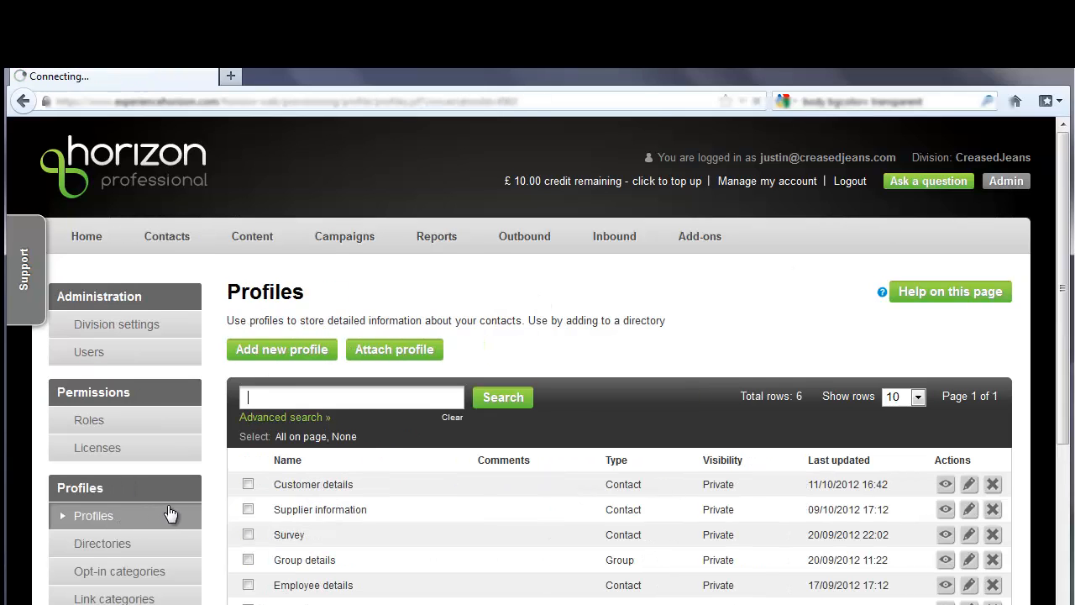
scroll(412, 478, down, 2)
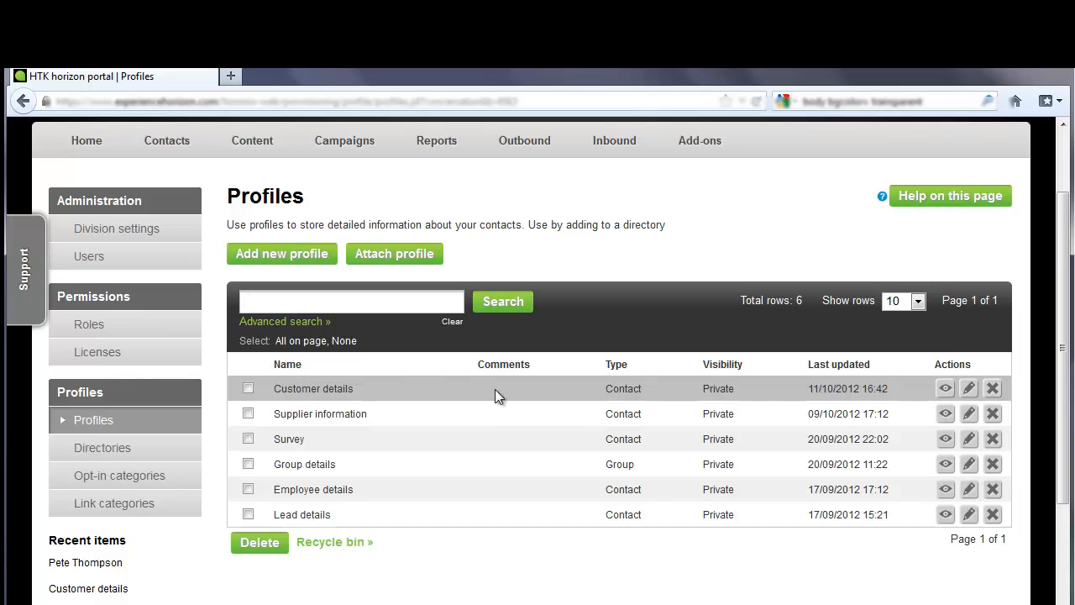
click(969, 389)
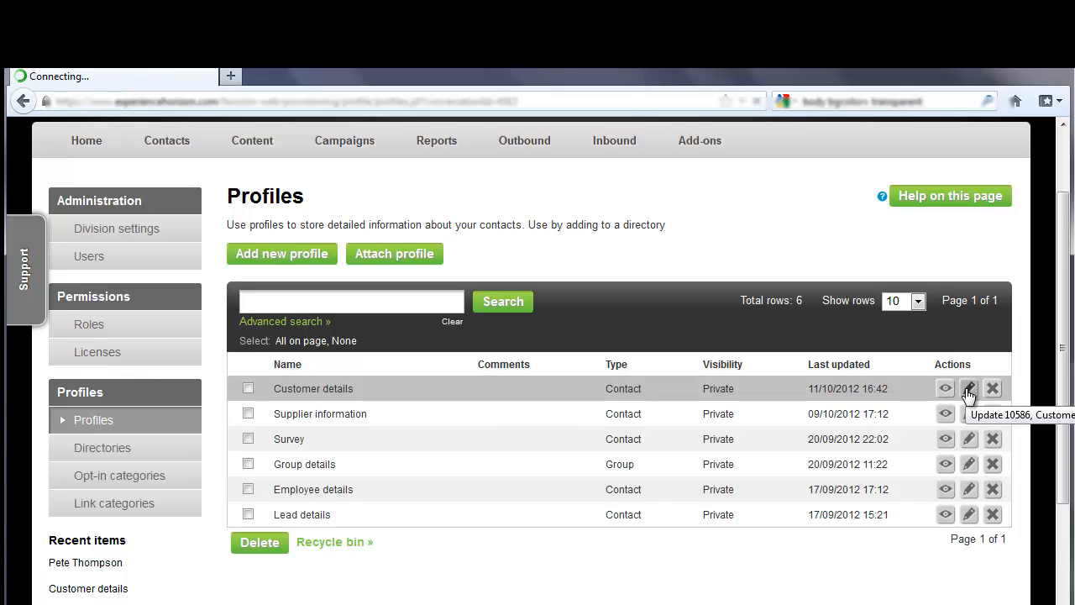
Define a new custom field named "Existing customer?" as a Checkbox list with order 1.
scroll(588, 428, down, 2)
scroll(542, 439, down, 3)
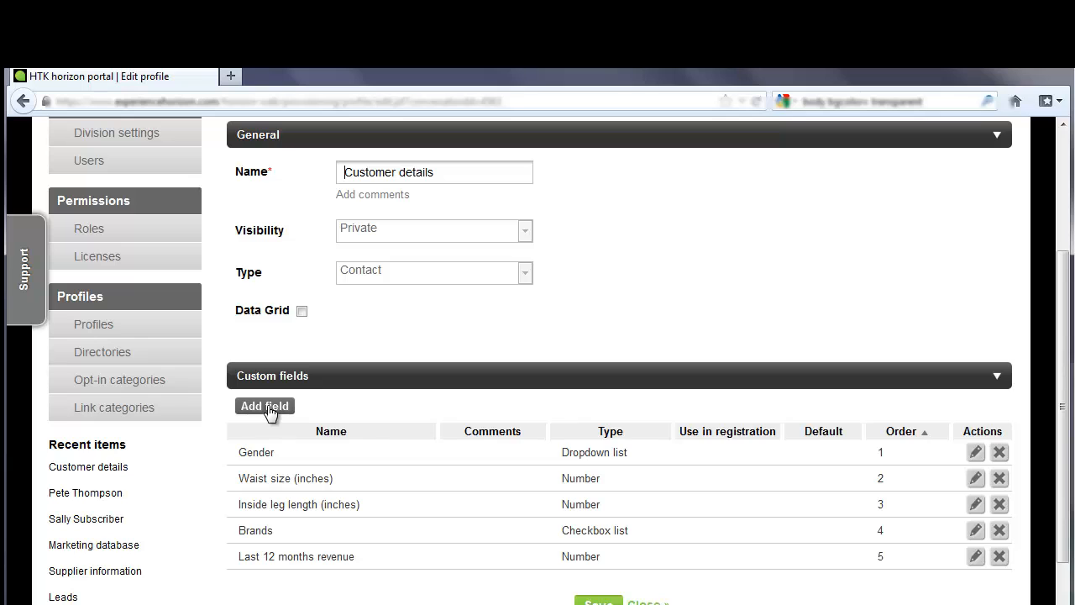
click(267, 409)
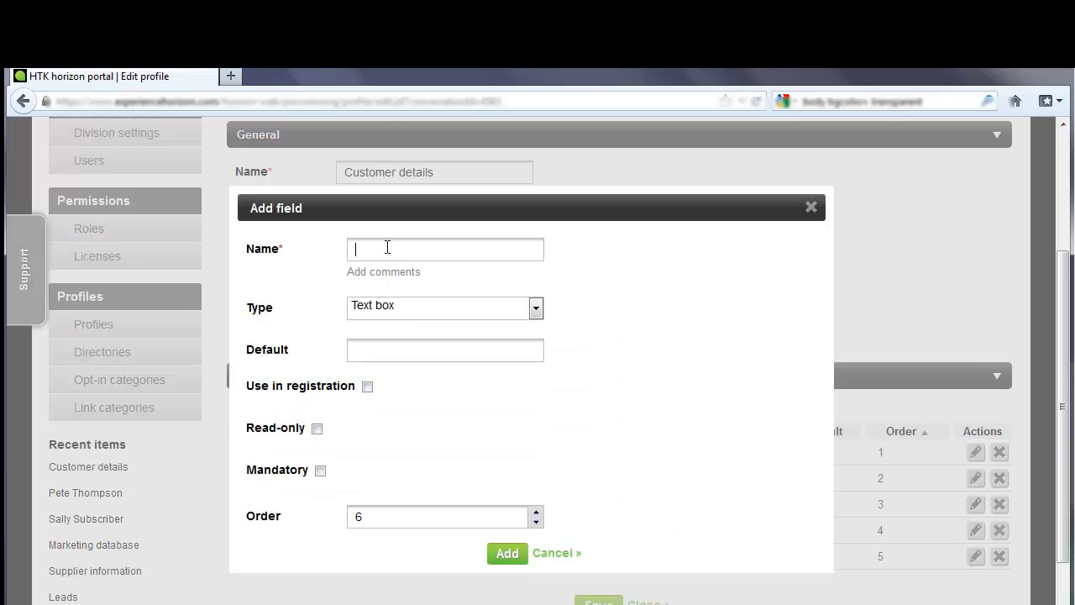
click(387, 247)
text(E)
click(383, 268)
click(413, 302)
click(408, 366)
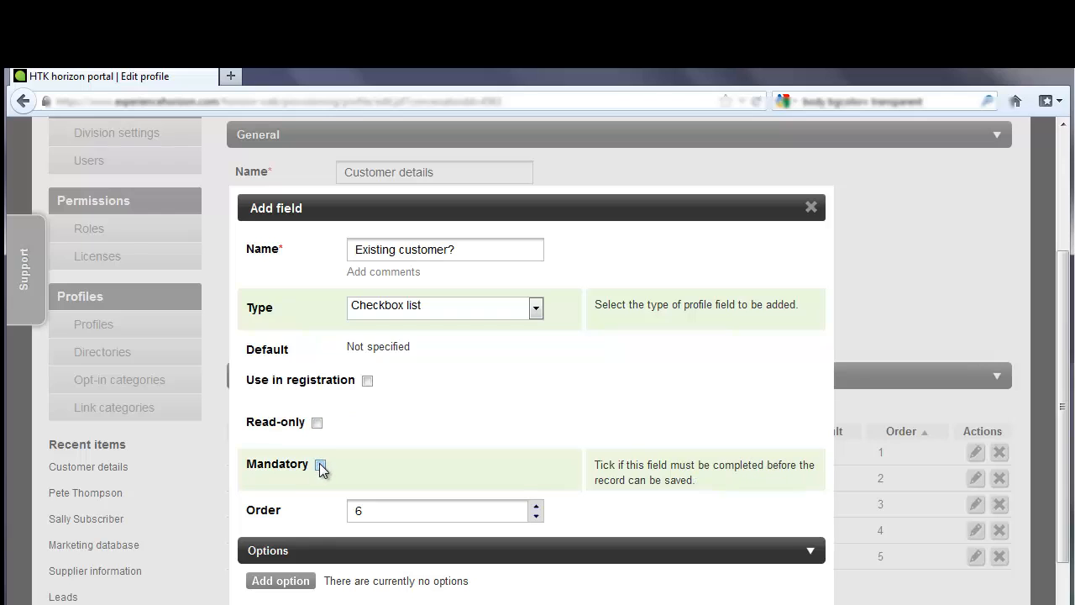
drag(389, 511, 340, 509)
text(1)
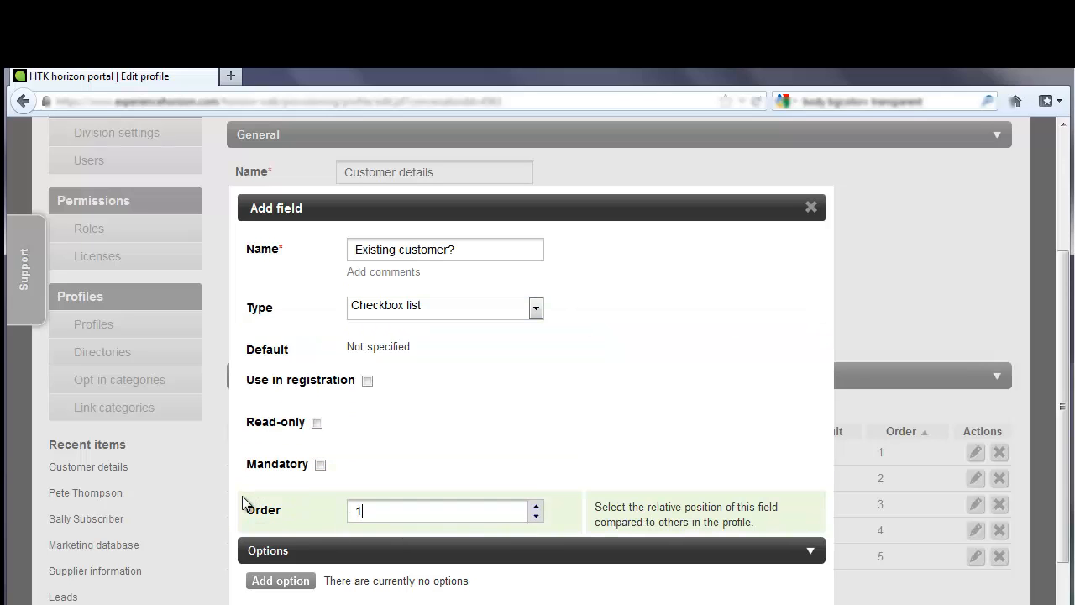
Add a "Yes" option to the new field, and save the field with the Customer details profile.
scroll(242, 502, up, 2)
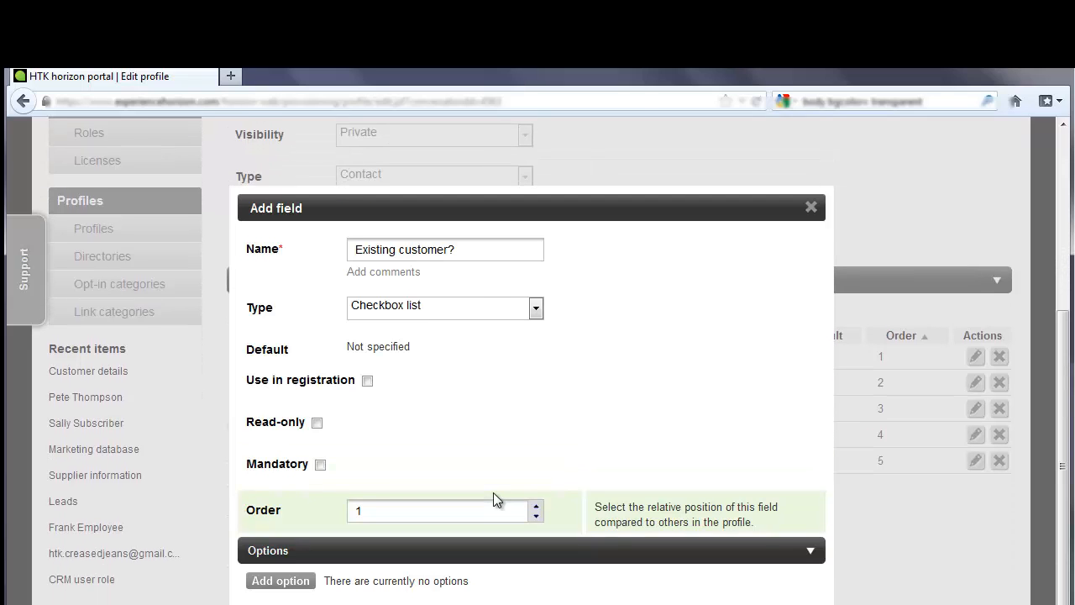
click(289, 581)
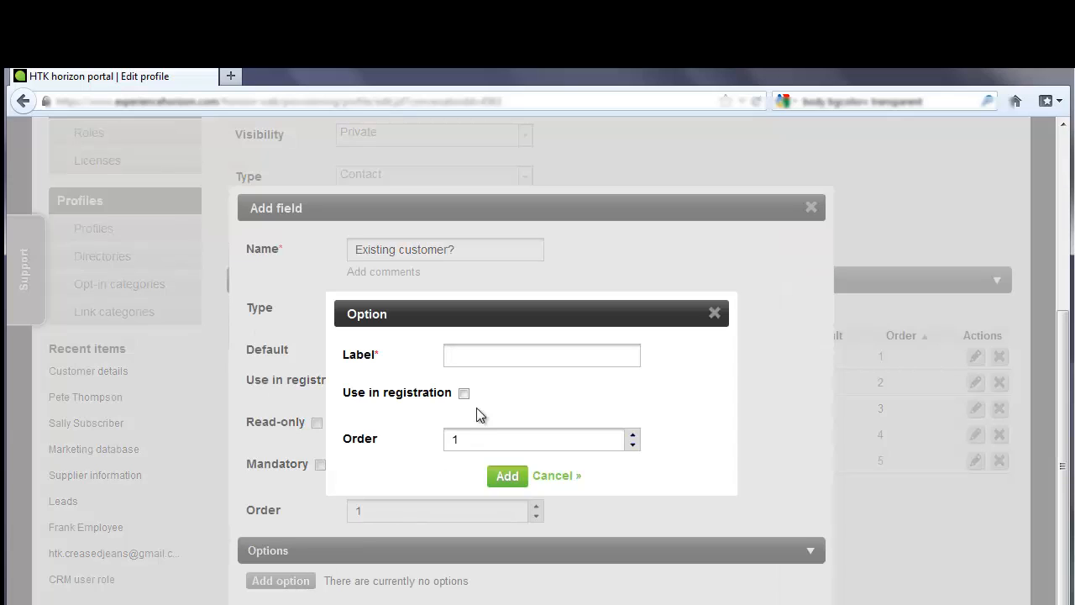
click(494, 359)
text(Yes)
click(514, 477)
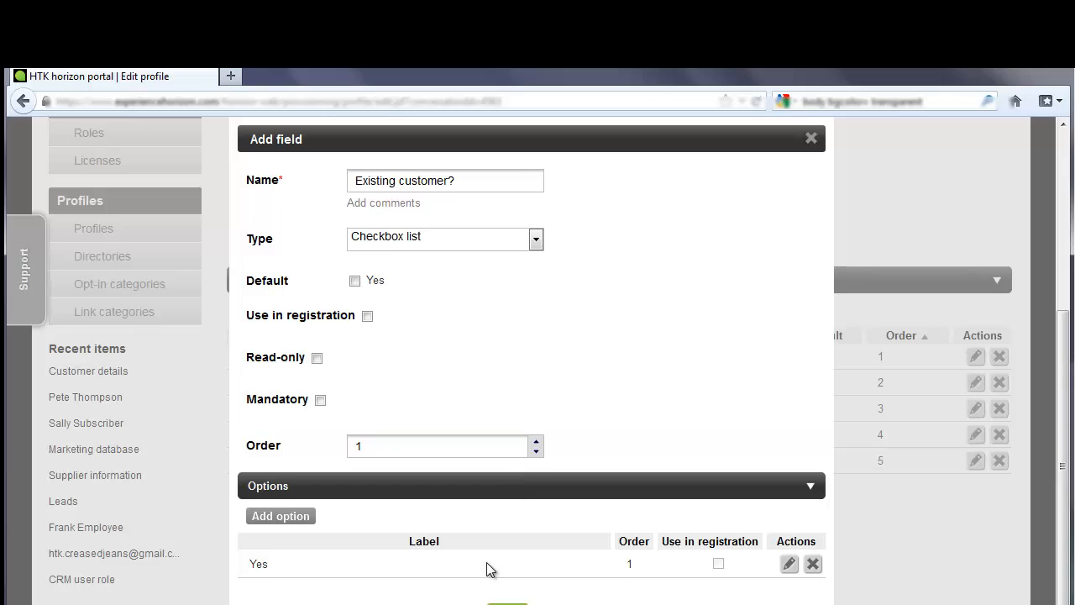
click(508, 603)
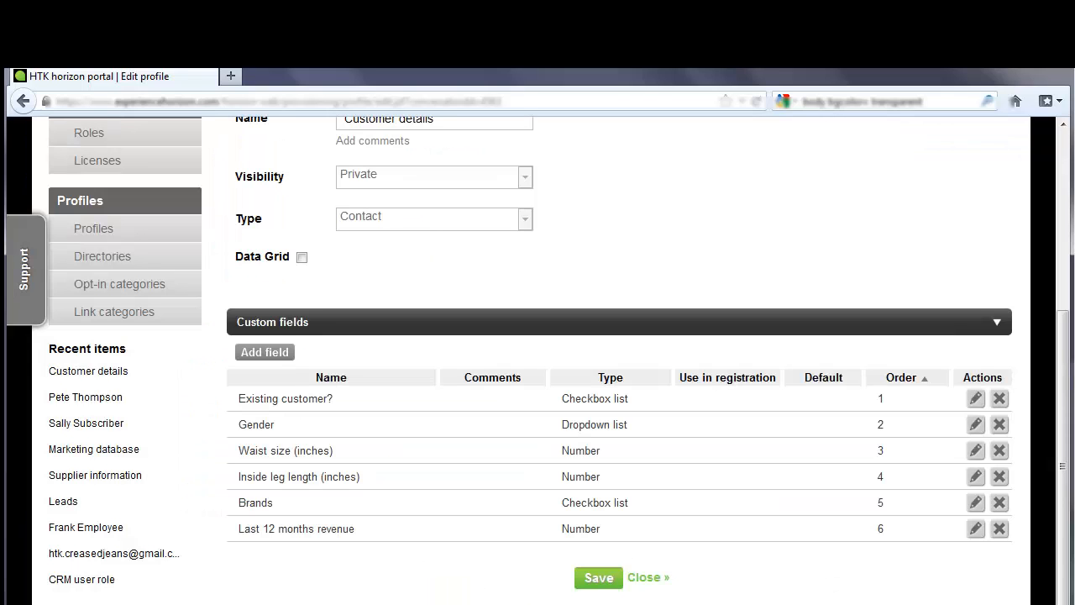
click(606, 579)
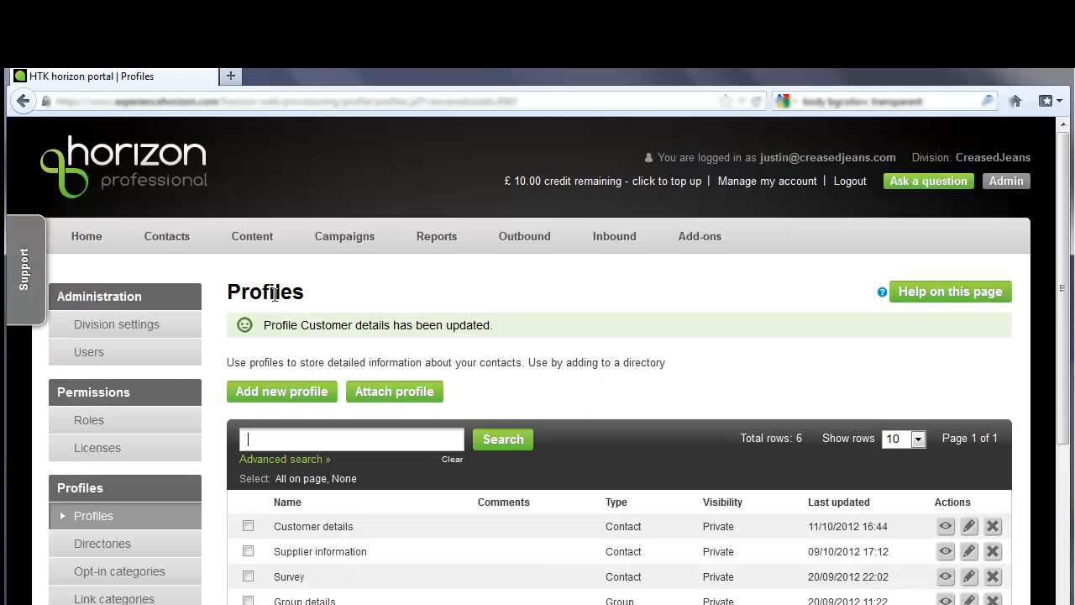
Mark the first contact in the contact list as an existing customer with "Yes" and save the contact.
click(171, 239)
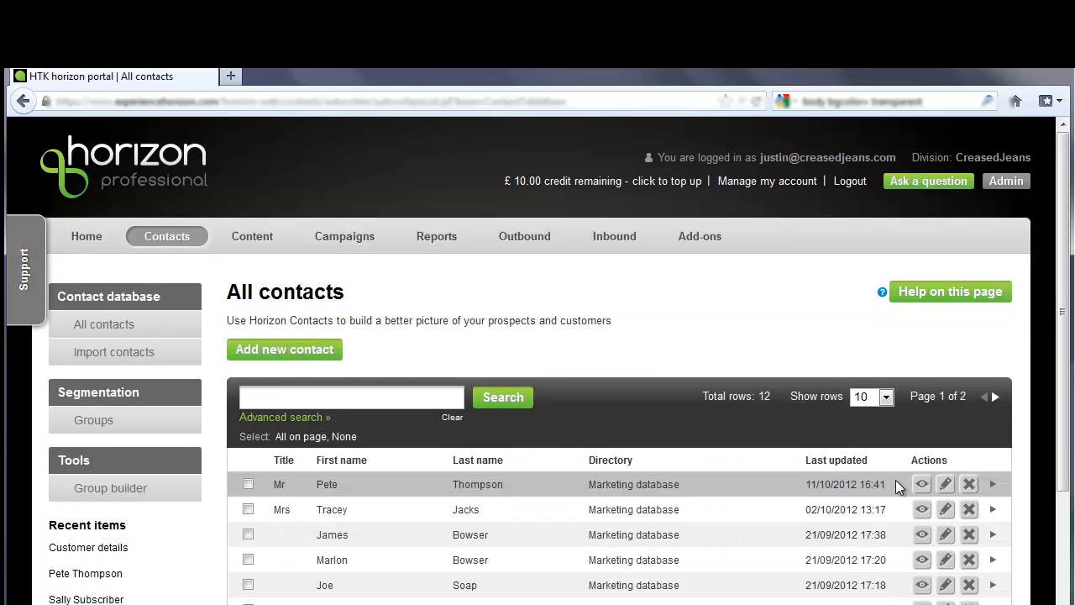
click(946, 484)
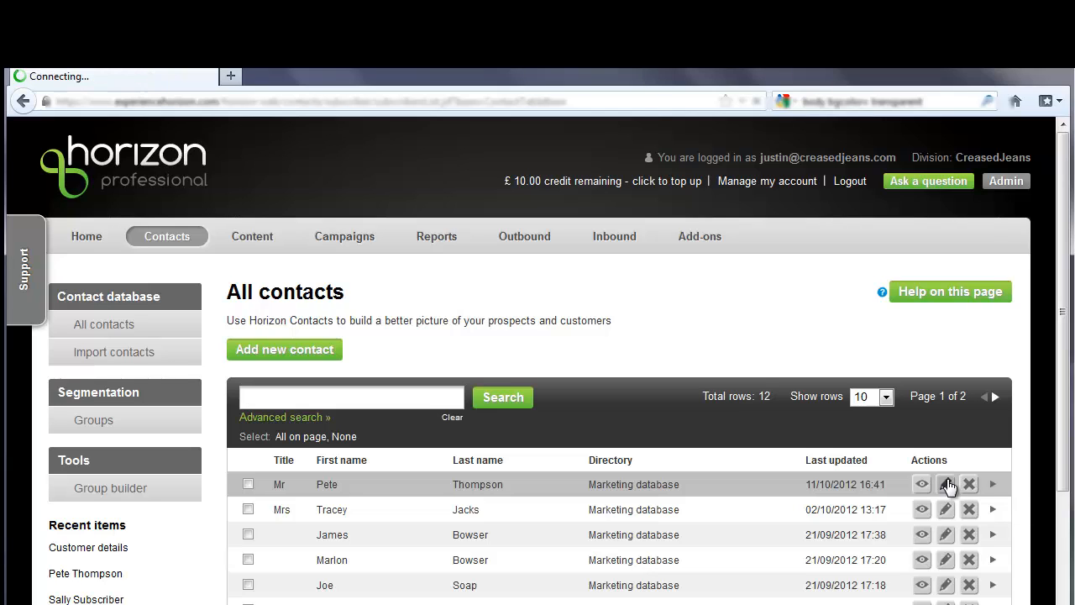
scroll(362, 404, down, 5)
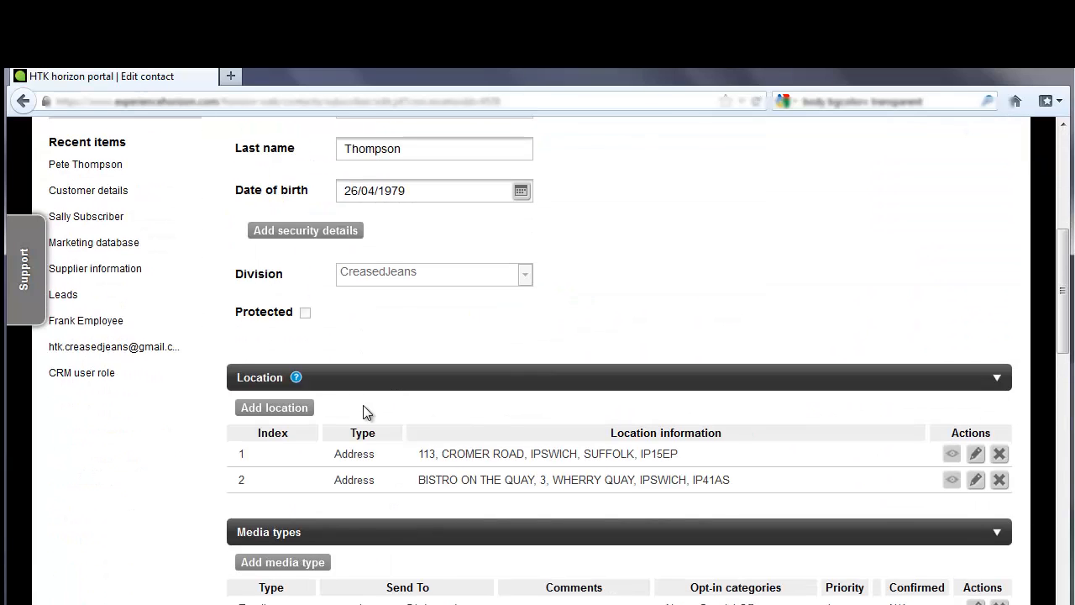
scroll(363, 405, down, 5)
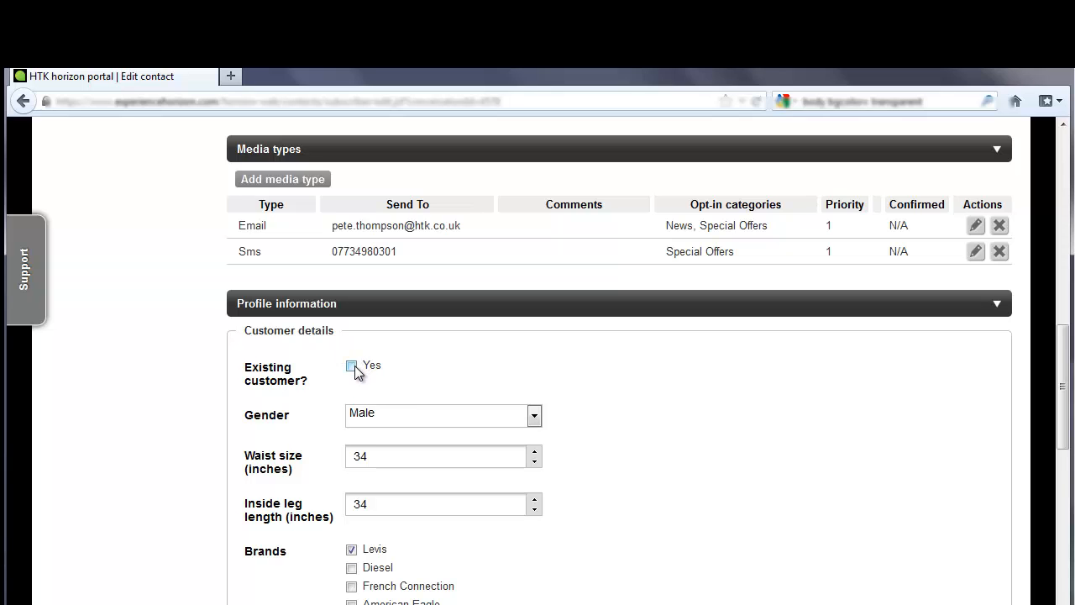
click(354, 371)
scroll(490, 478, down, 10)
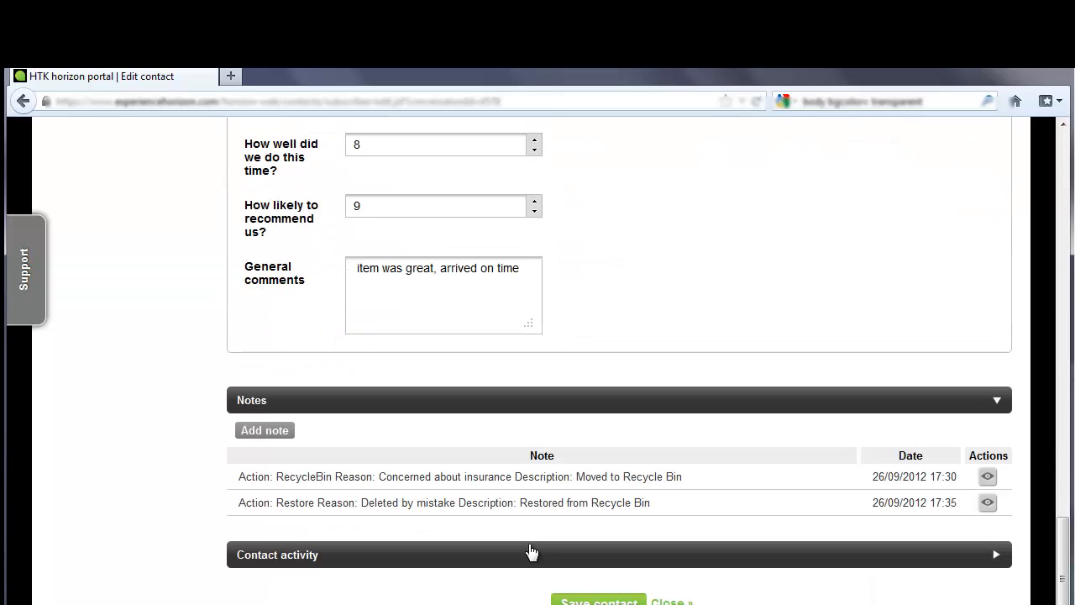
click(563, 598)
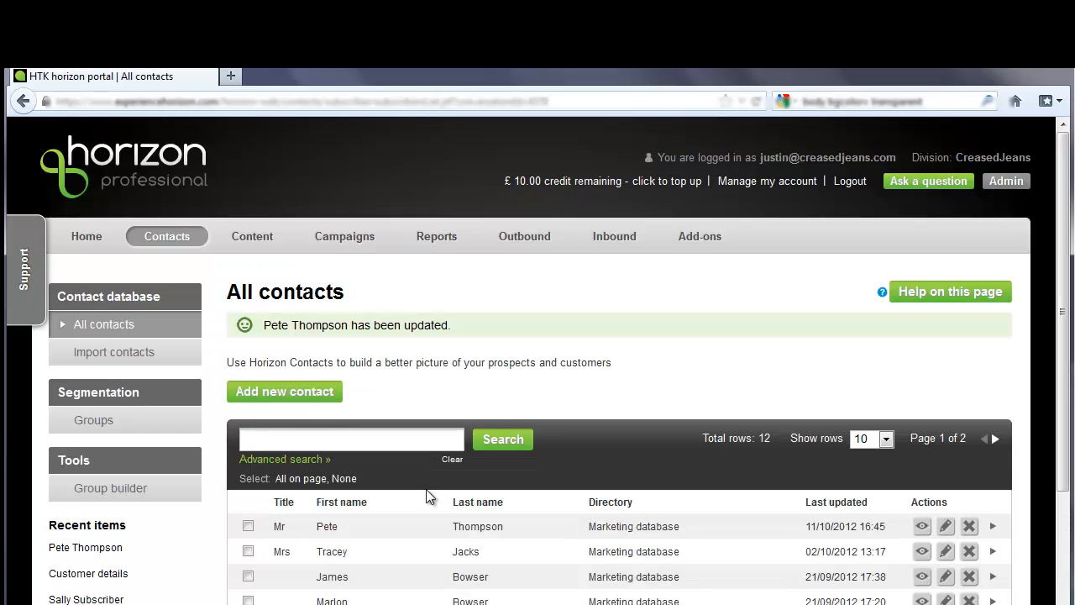
Run an advanced contact search for contacts whose Customer details field "Existing customer?" is "Yes".
click(292, 460)
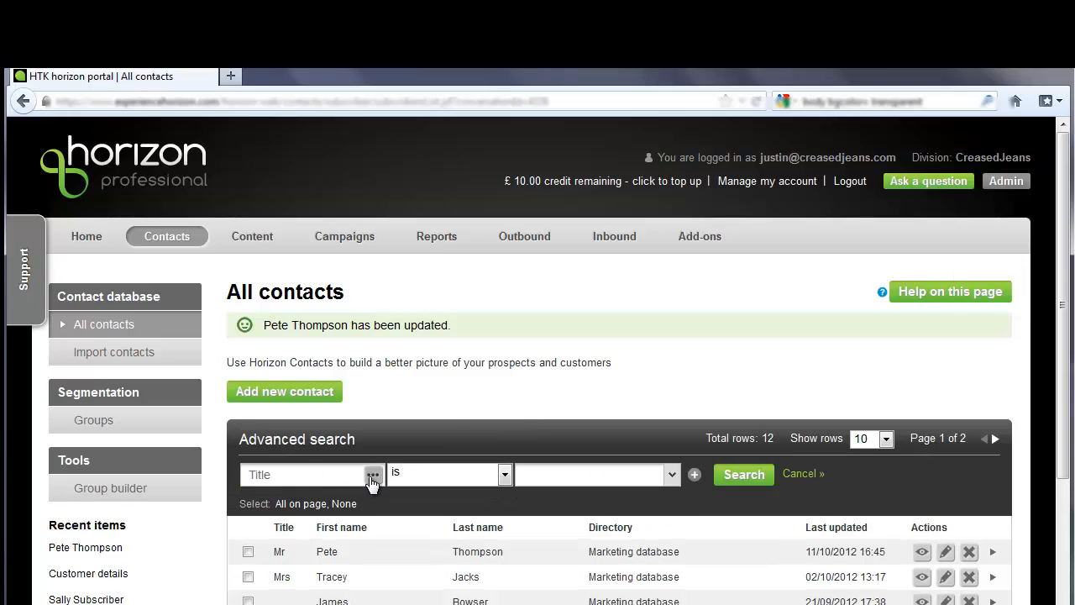
click(375, 474)
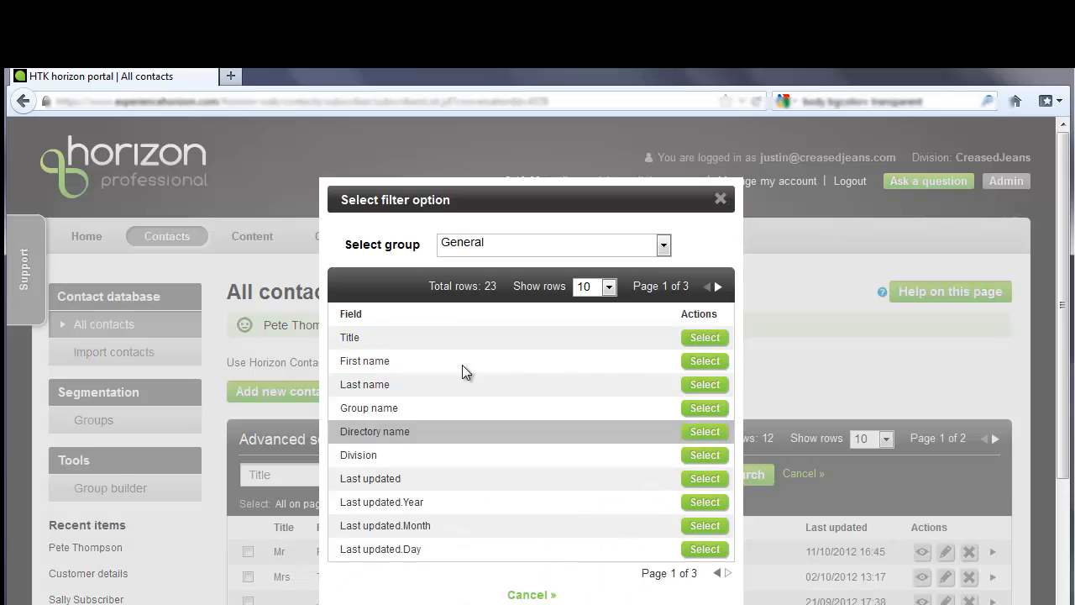
click(521, 245)
click(508, 359)
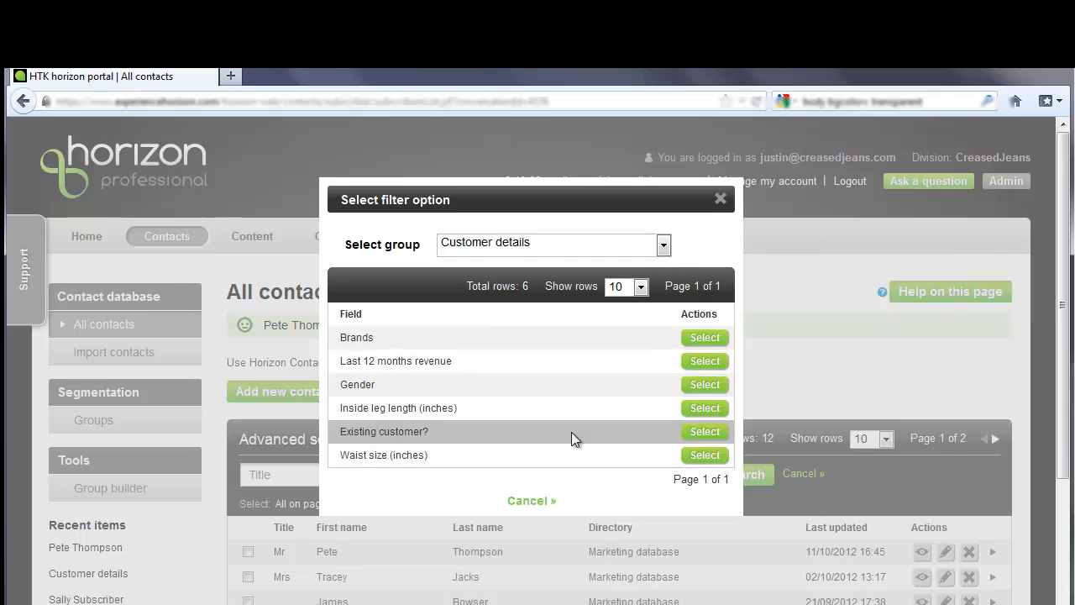
click(705, 431)
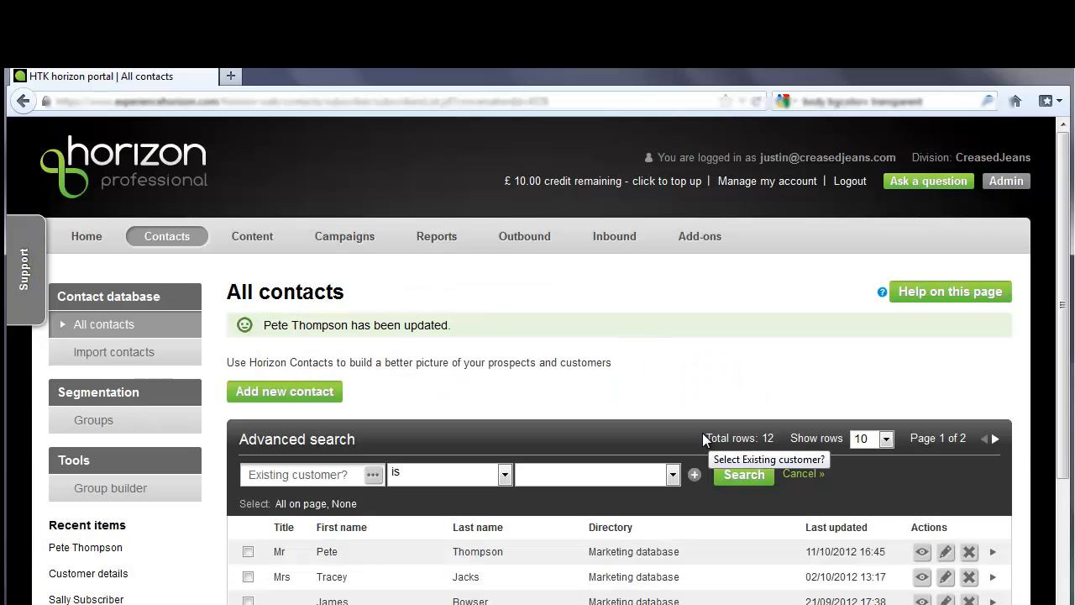
click(616, 474)
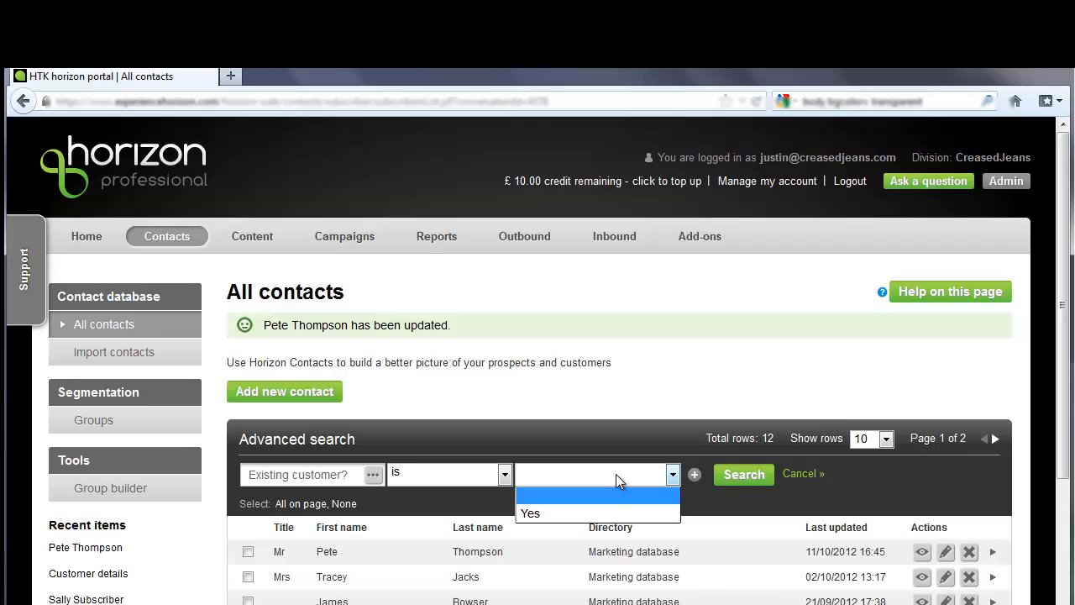
click(599, 515)
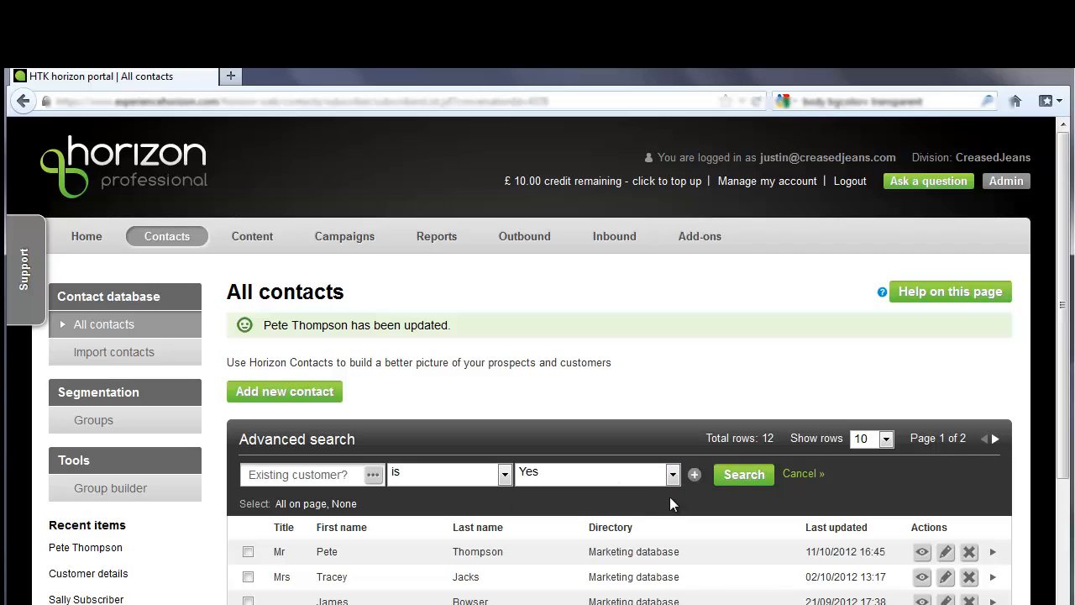
click(744, 476)
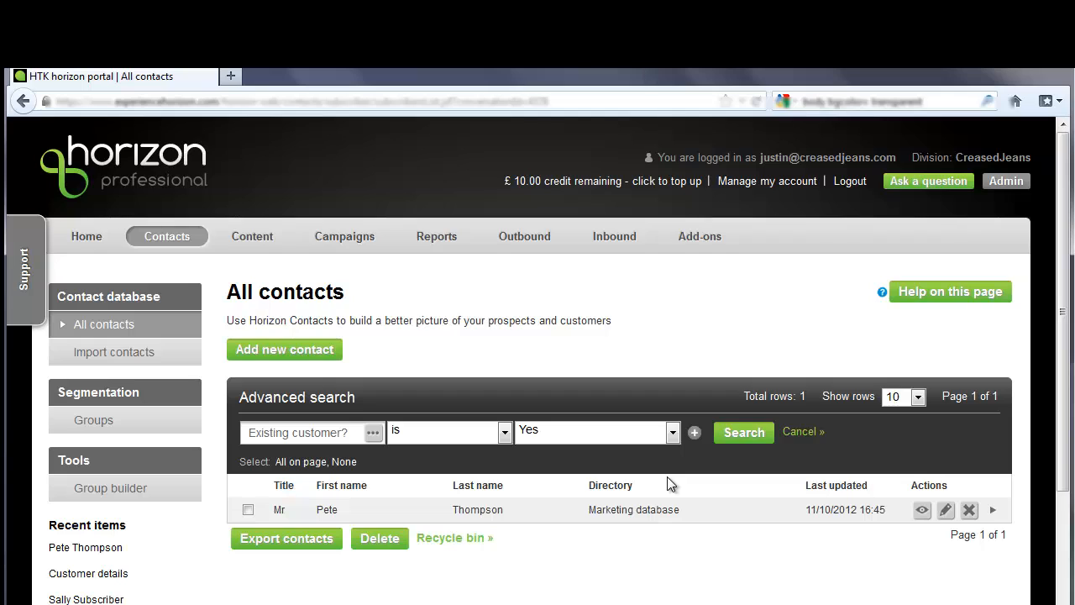
Change the "Existing customer?" search condition to "is not" and run the contact search again.
click(472, 432)
click(469, 471)
click(742, 435)
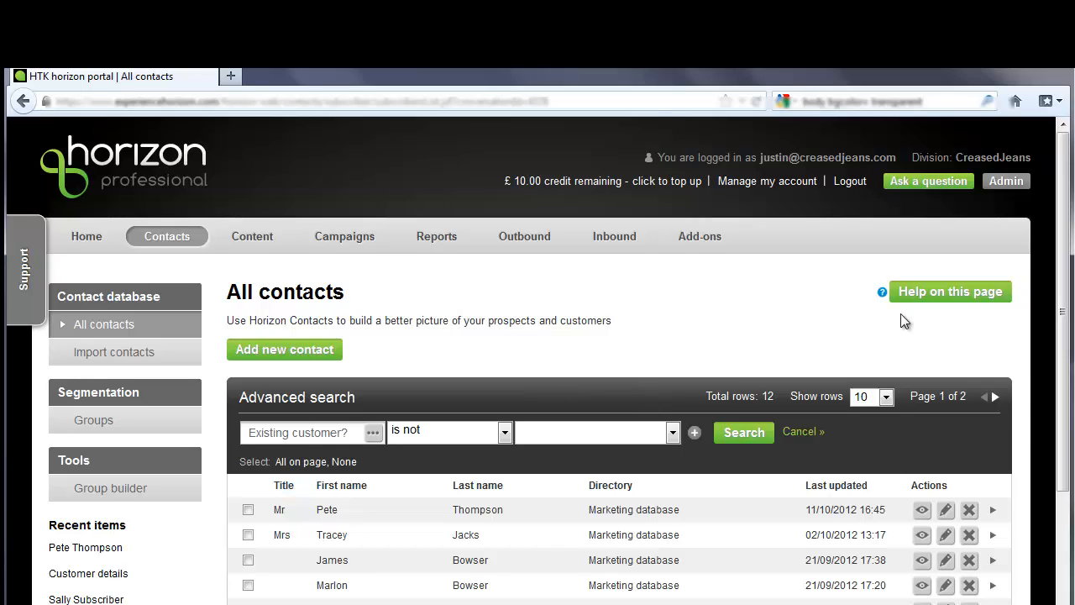
Start a new profile in the administration area and name it "Purchases".
click(1004, 187)
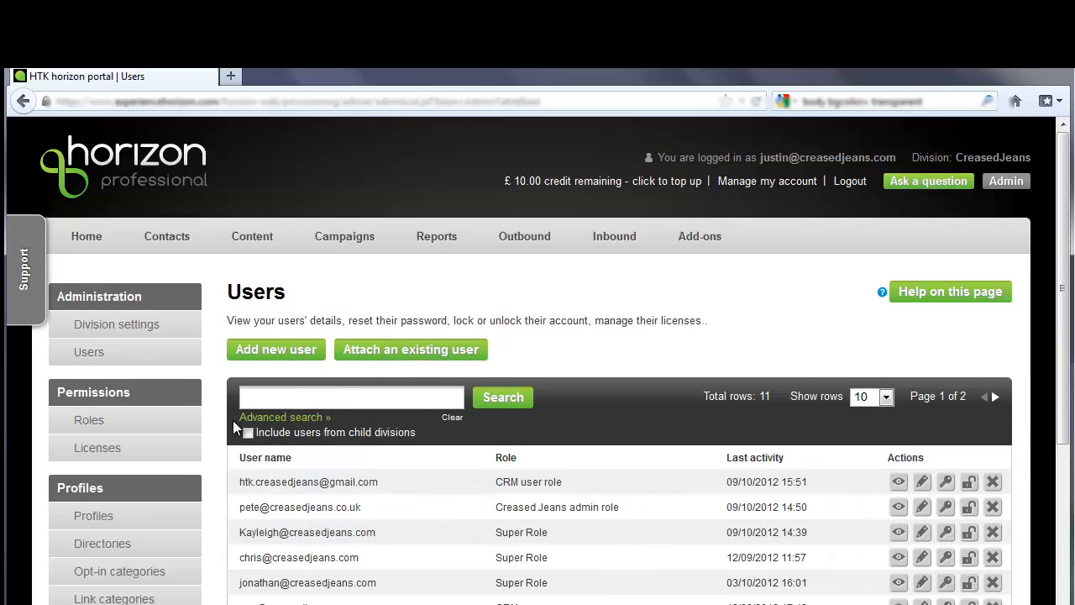
click(117, 517)
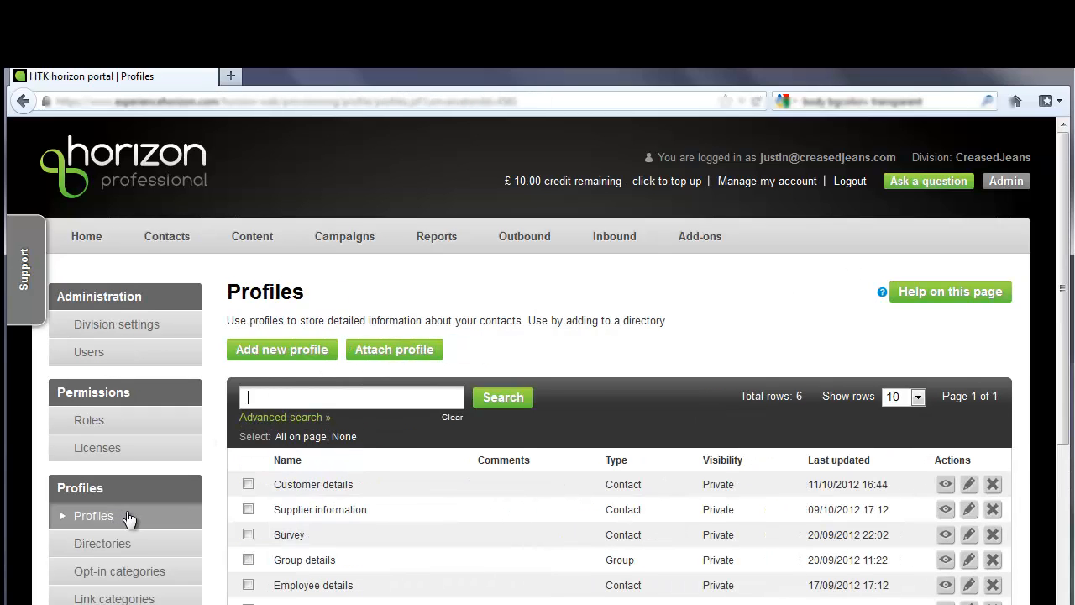
click(299, 351)
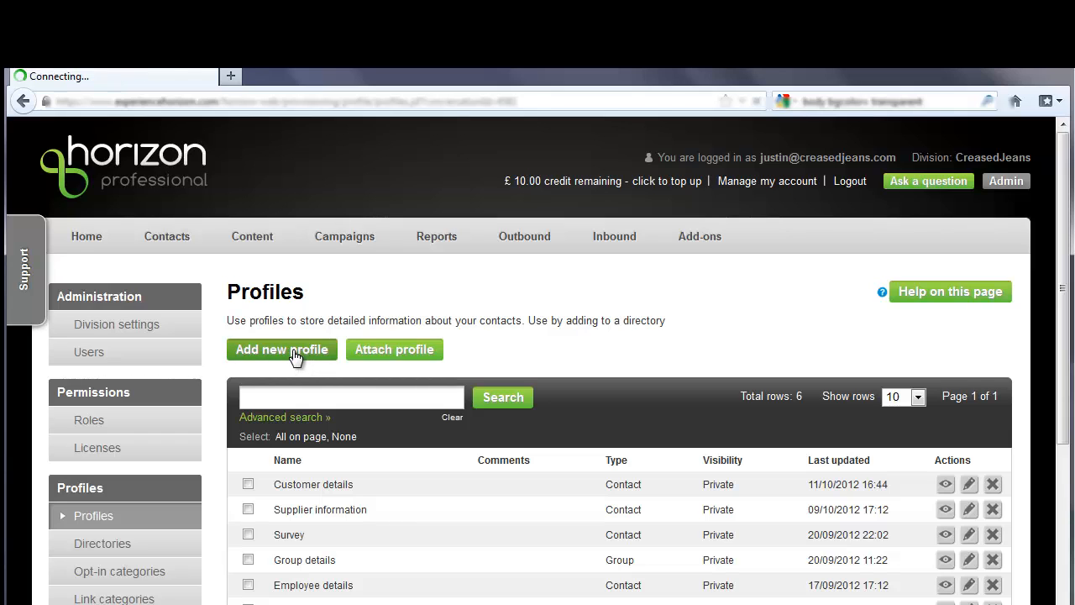
scroll(294, 359, down, 2)
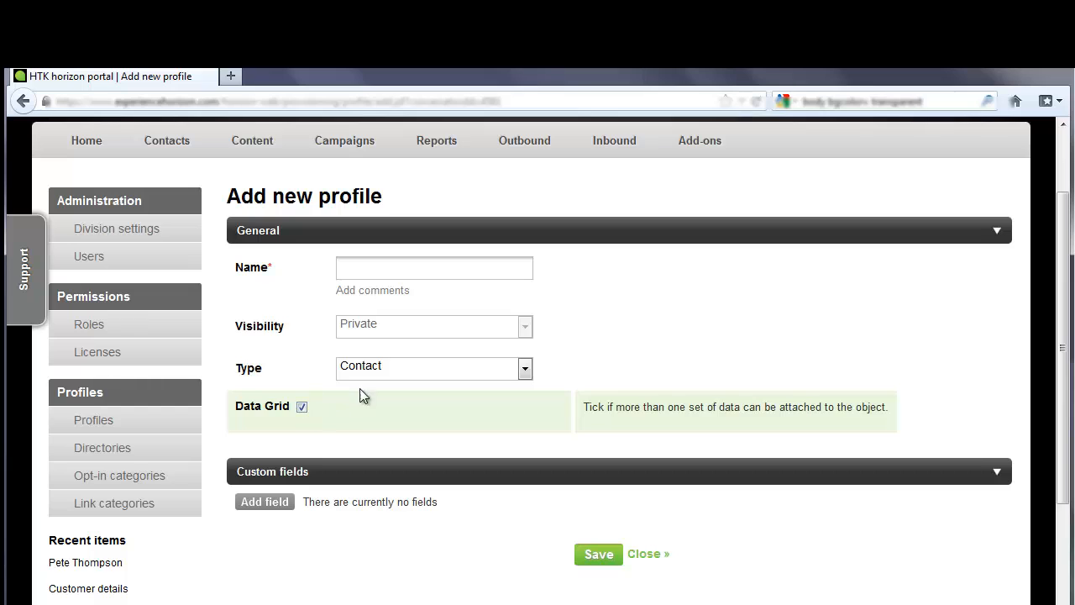
click(401, 270)
text(P)
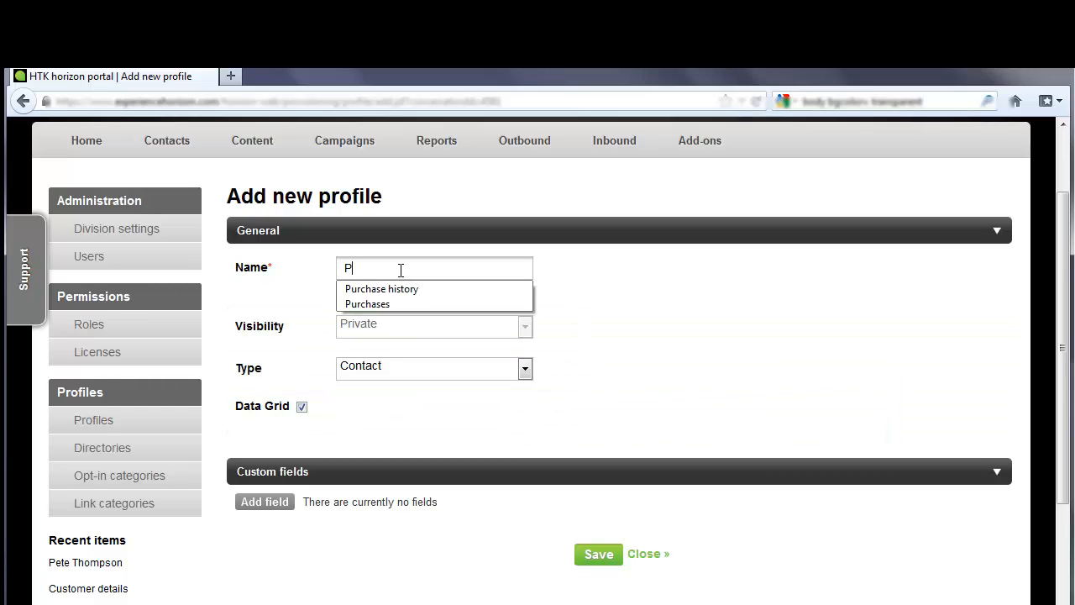
text(urchases)
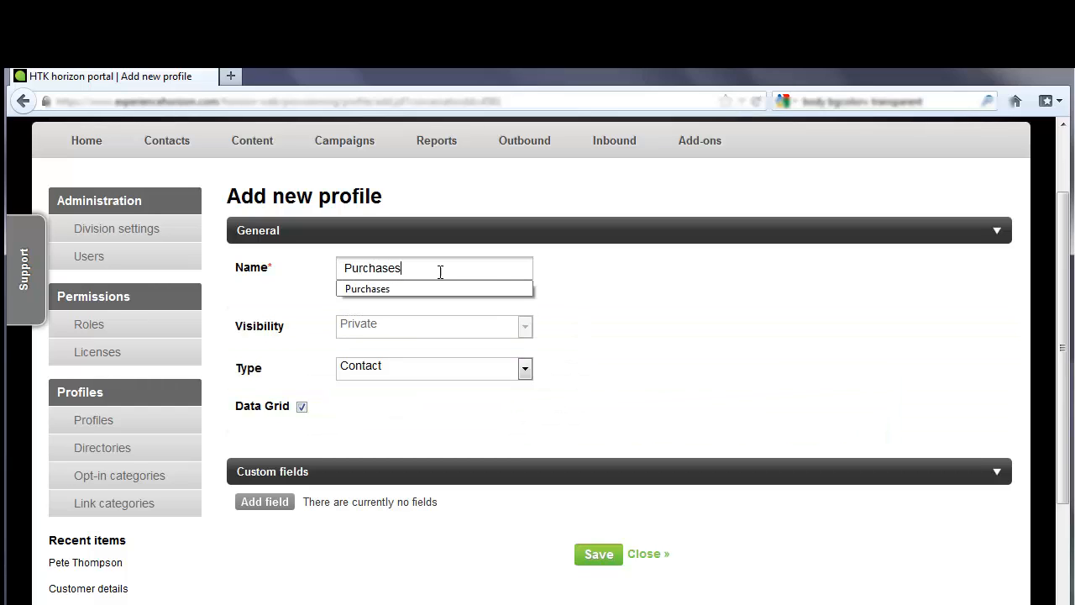
click(588, 268)
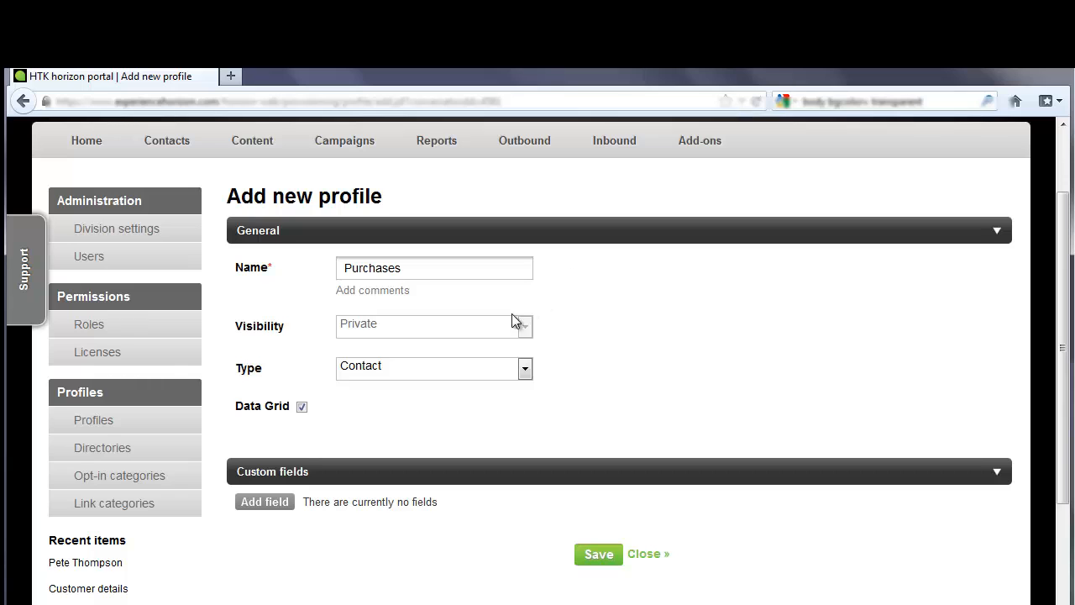
Add a custom field named "Purchase date" of type Date to the Purchases profile.
mouse_move(492, 333)
click(264, 503)
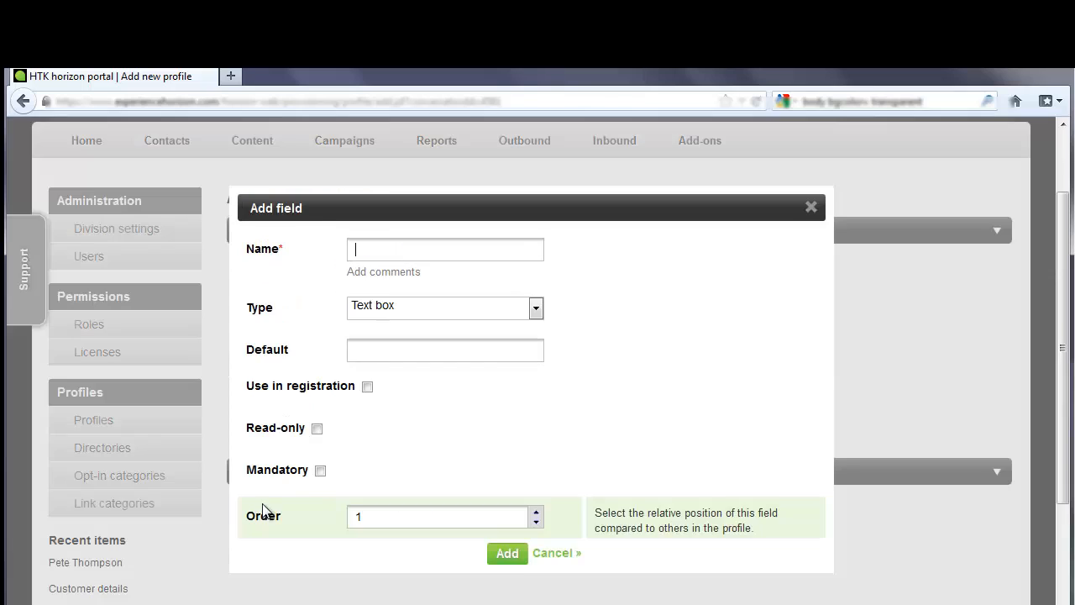
click(387, 247)
text(Pu)
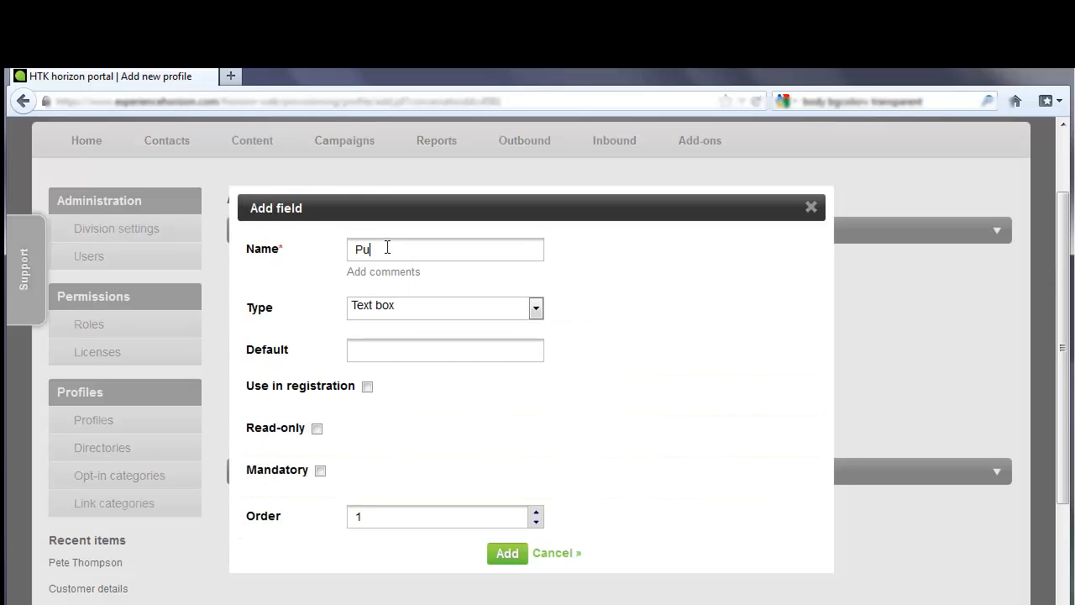
text(rchase date)
click(415, 304)
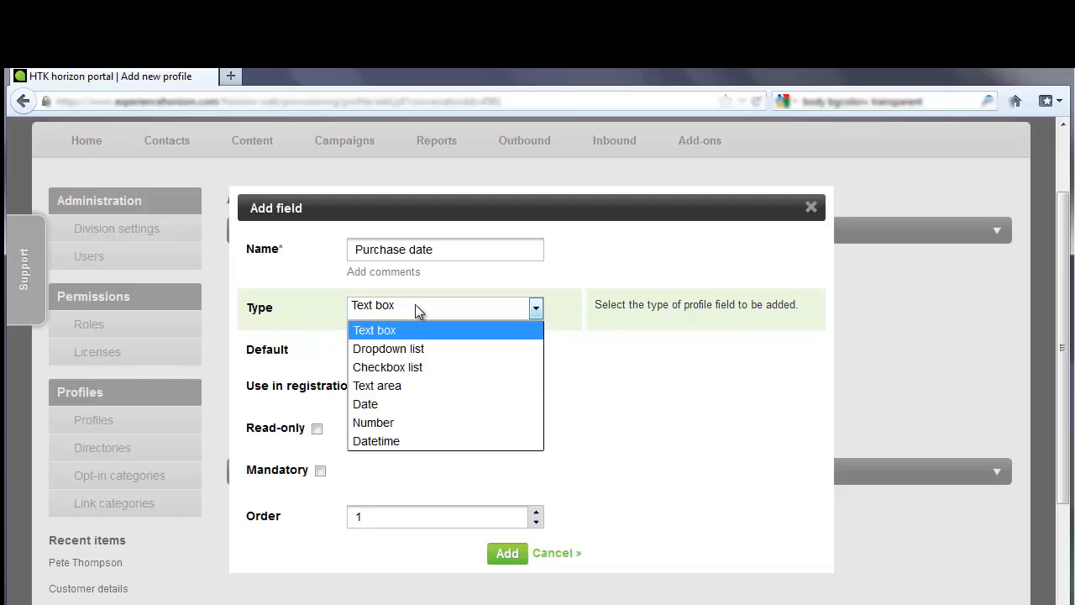
click(389, 402)
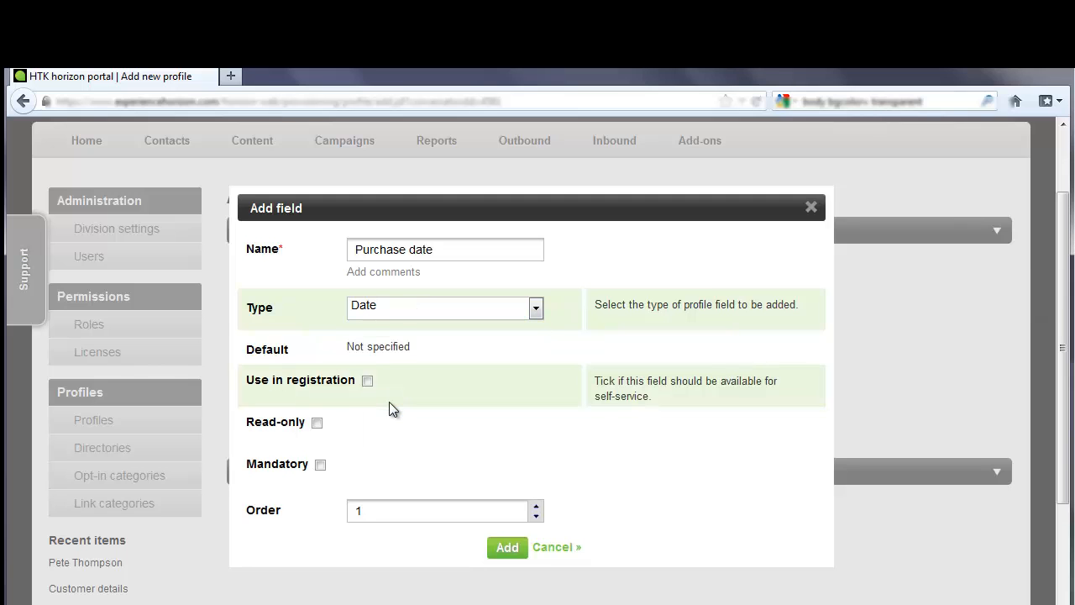
click(503, 551)
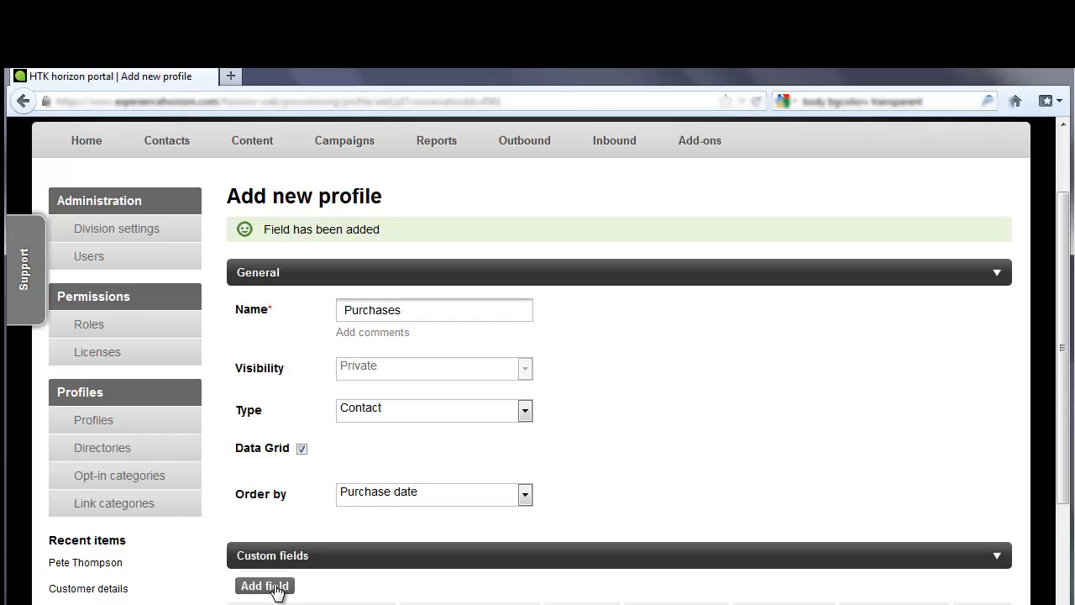
Add a second custom field named "Item purchased" of type Text box to the Purchases profile.
click(275, 587)
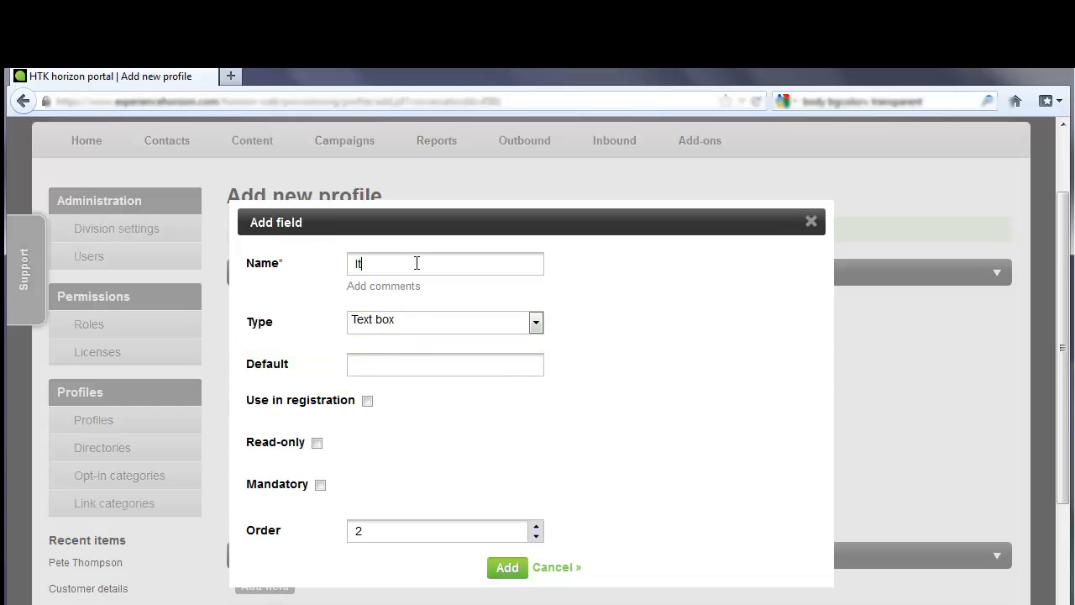
text(Item purchased)
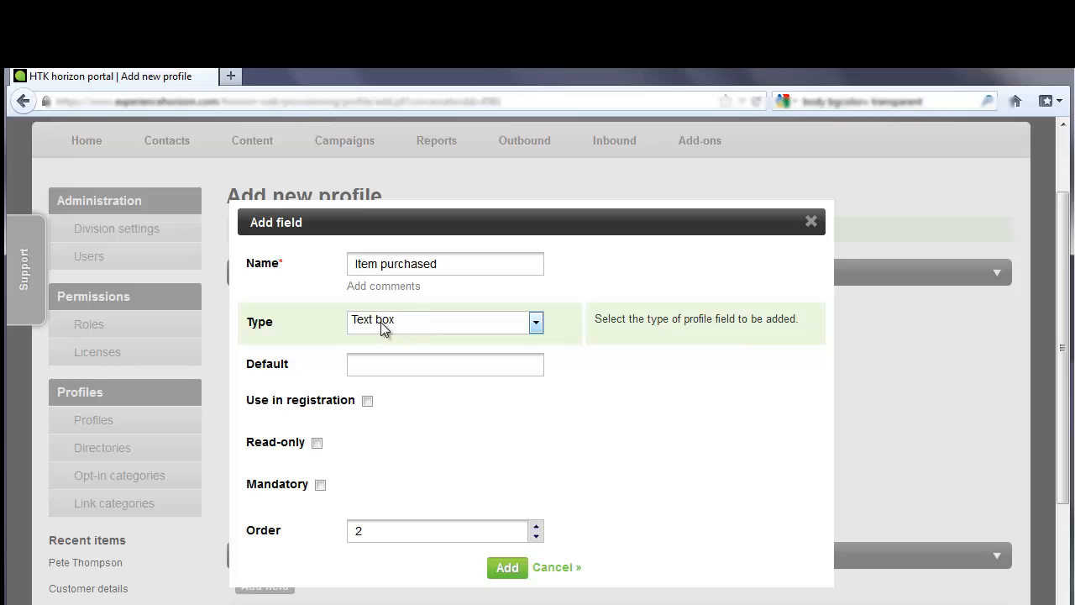
click(507, 568)
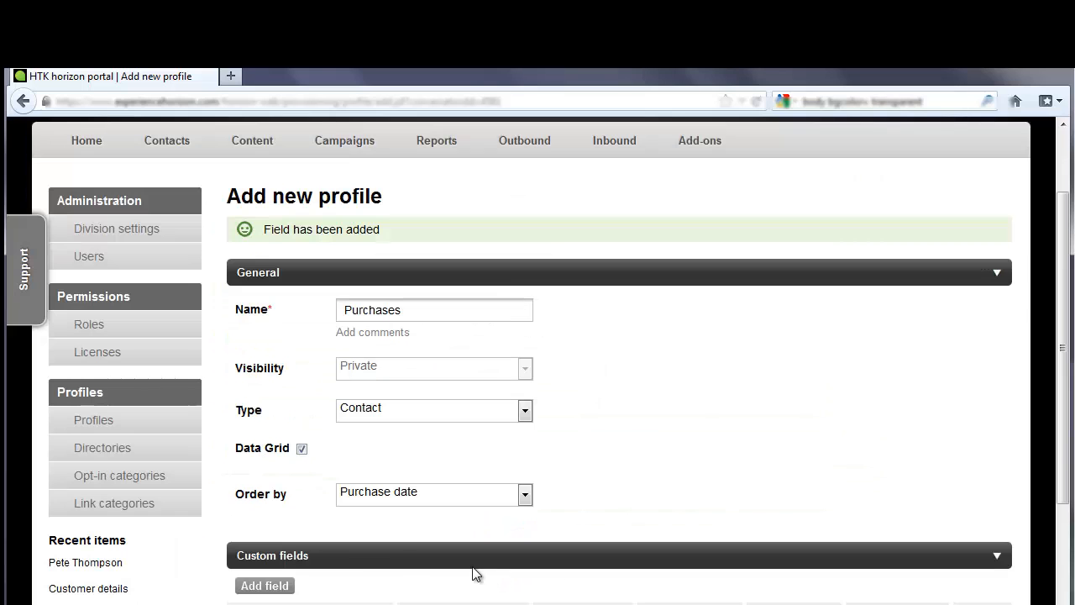
Add a "Quantity purchased" custom field of type Number with a minimum value of 1.
click(252, 586)
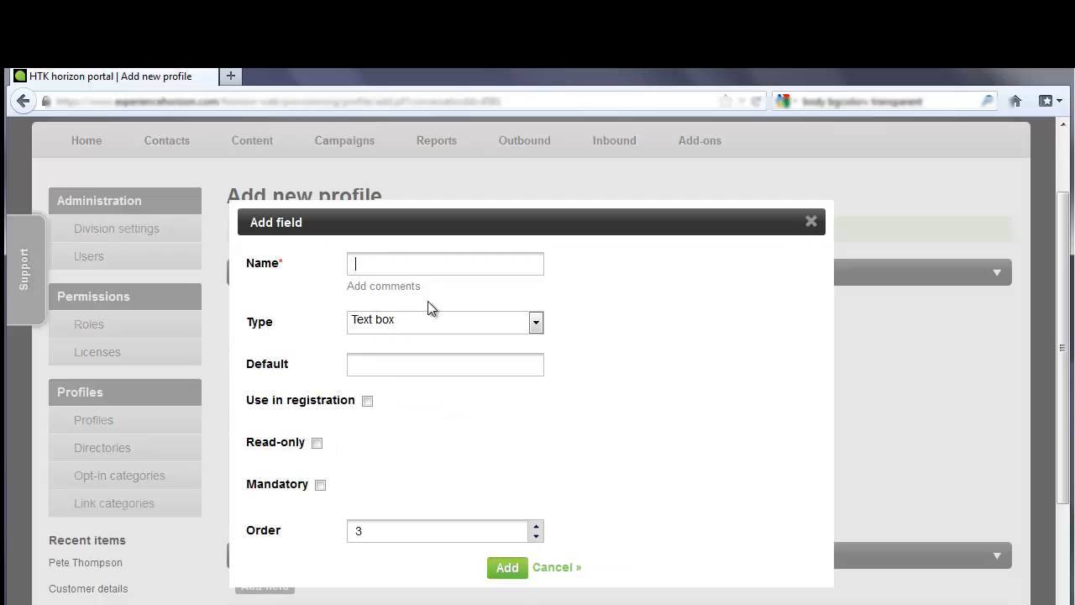
text(Quantity purchased)
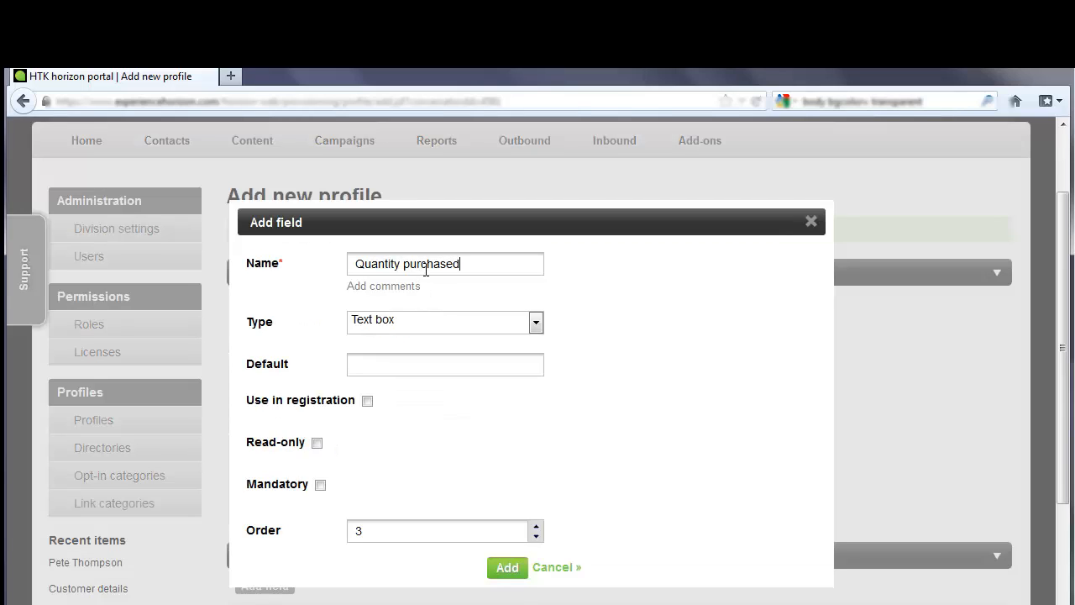
click(429, 324)
click(394, 434)
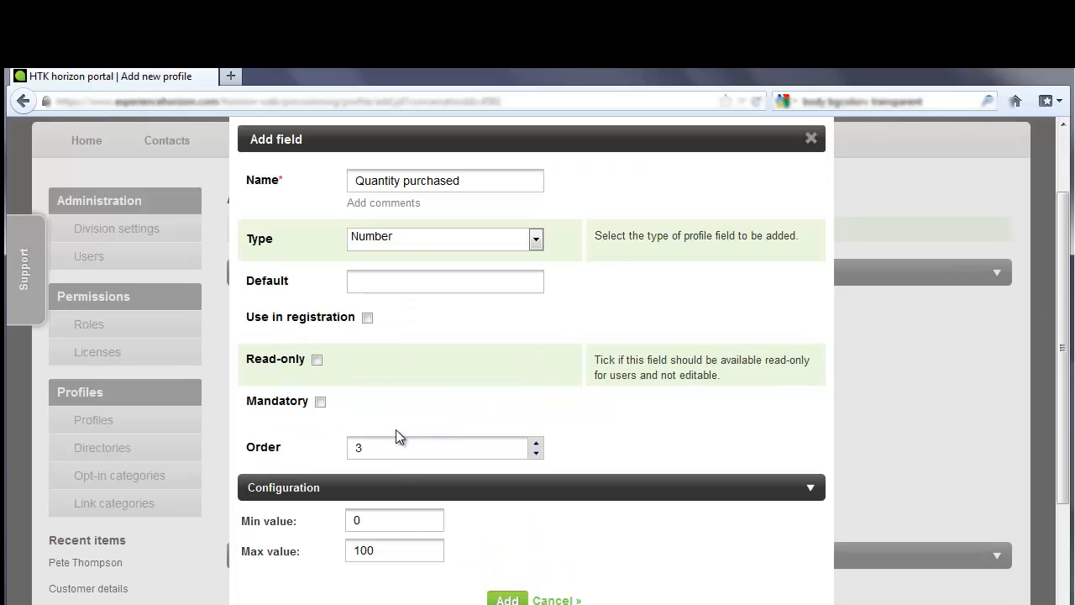
double_click(351, 520)
text(1)
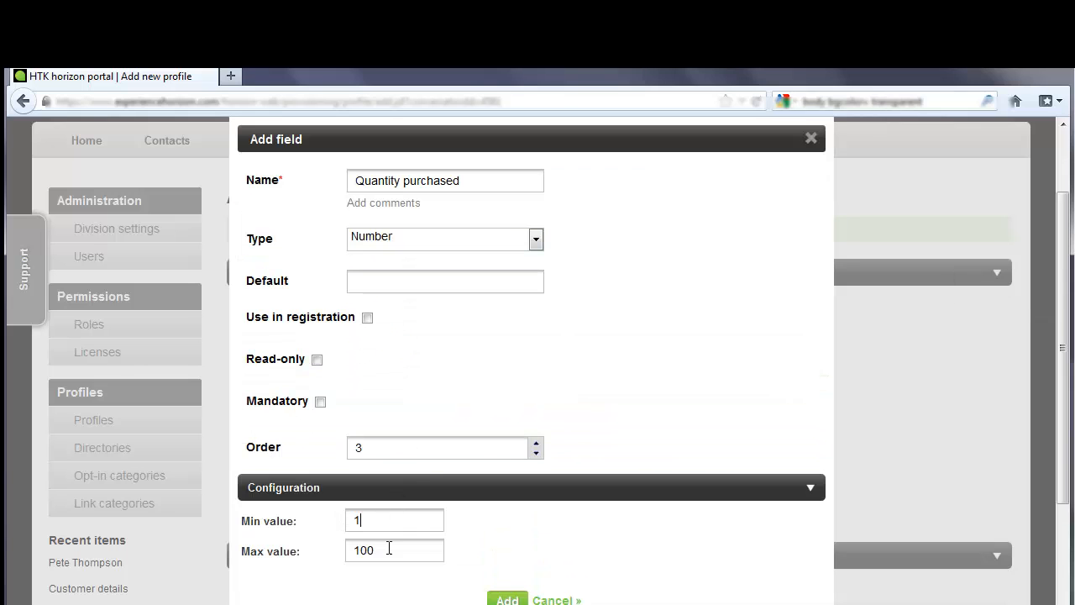
click(506, 598)
Add a "Total amount" custom field of type Number with a maximum value of 1000.
scroll(336, 568, down, 3)
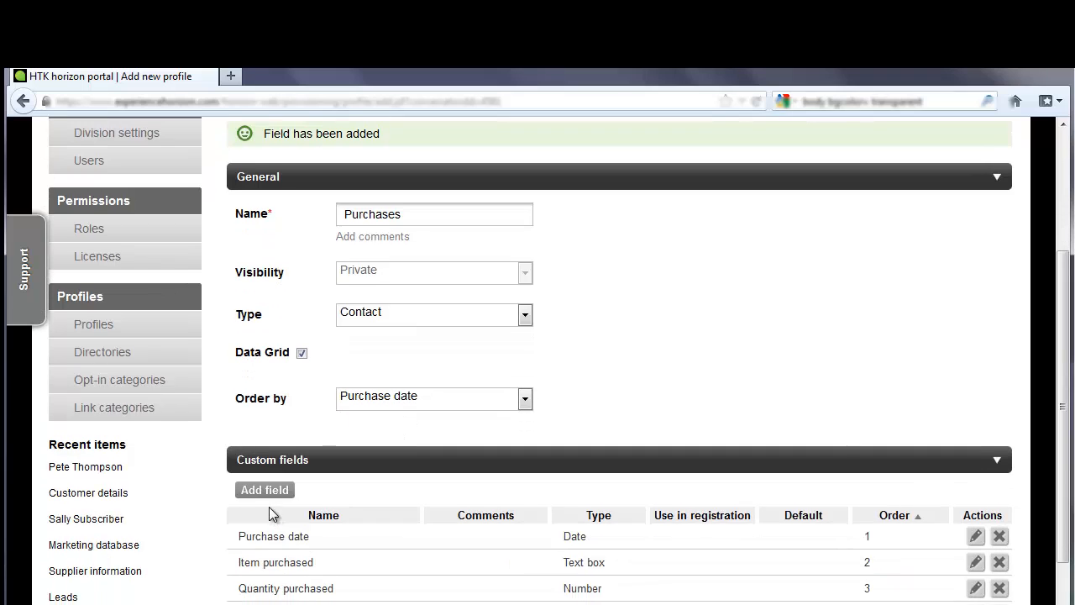
click(267, 491)
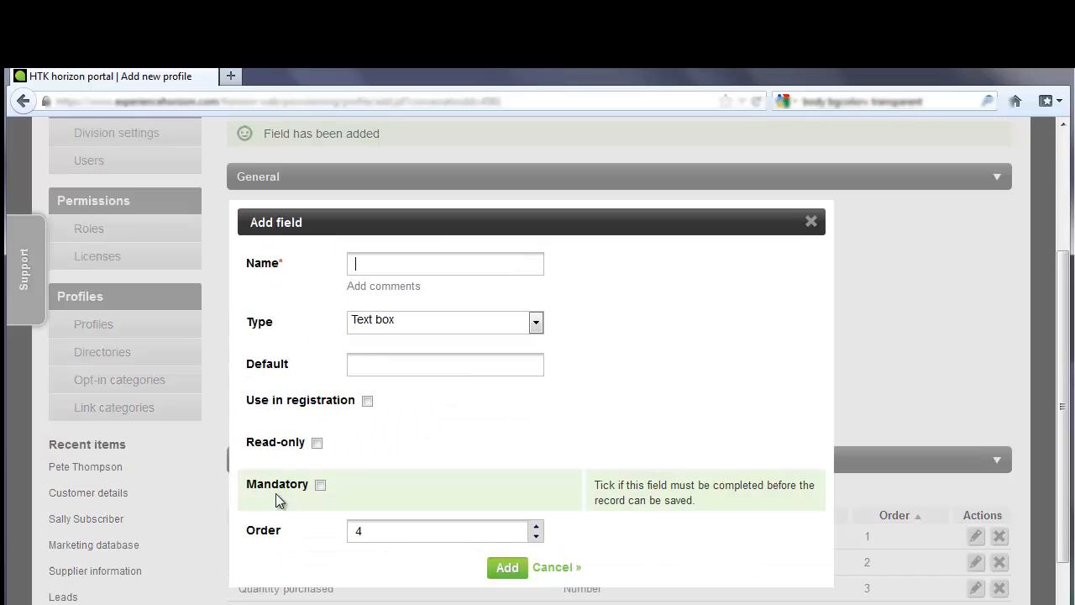
click(400, 264)
text(Total )
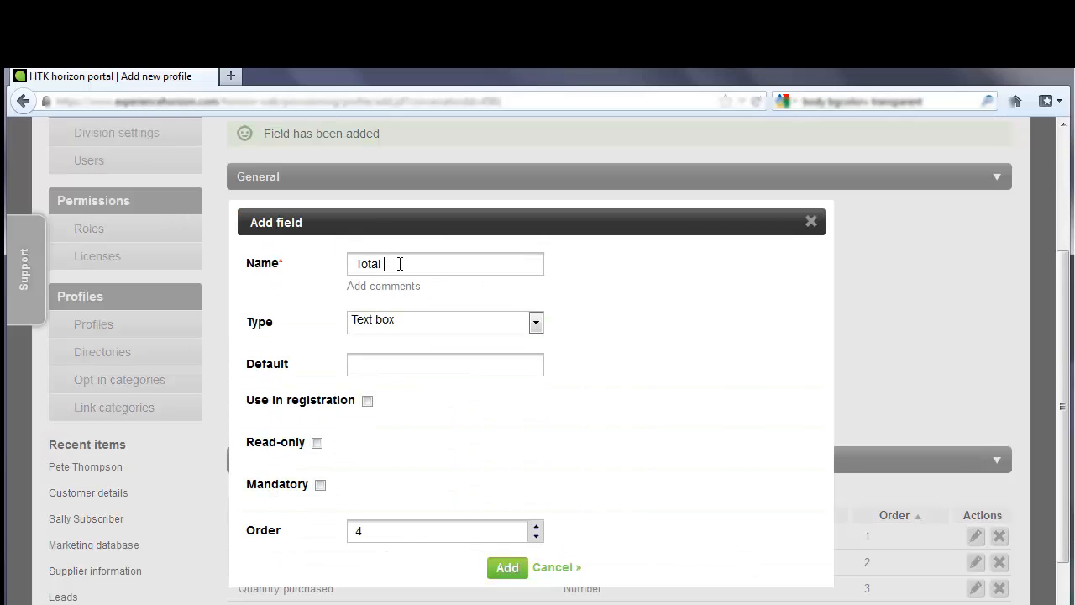
text(amount)
click(397, 323)
click(391, 434)
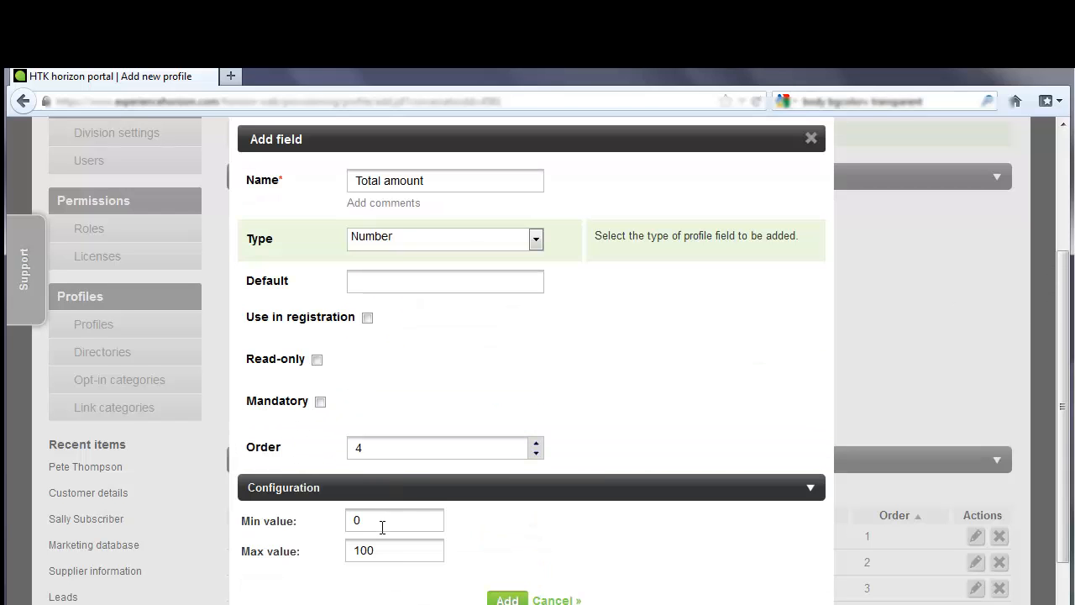
click(391, 543)
text(0)
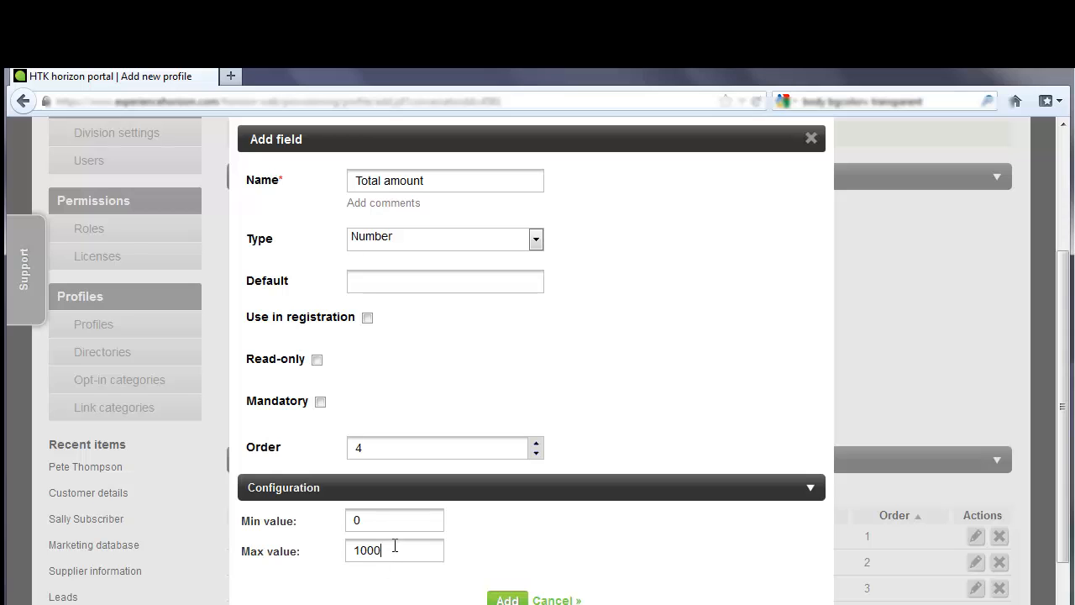
click(504, 600)
Save the new Purchases profile and open the list of contact directories.
scroll(506, 588, down, 2)
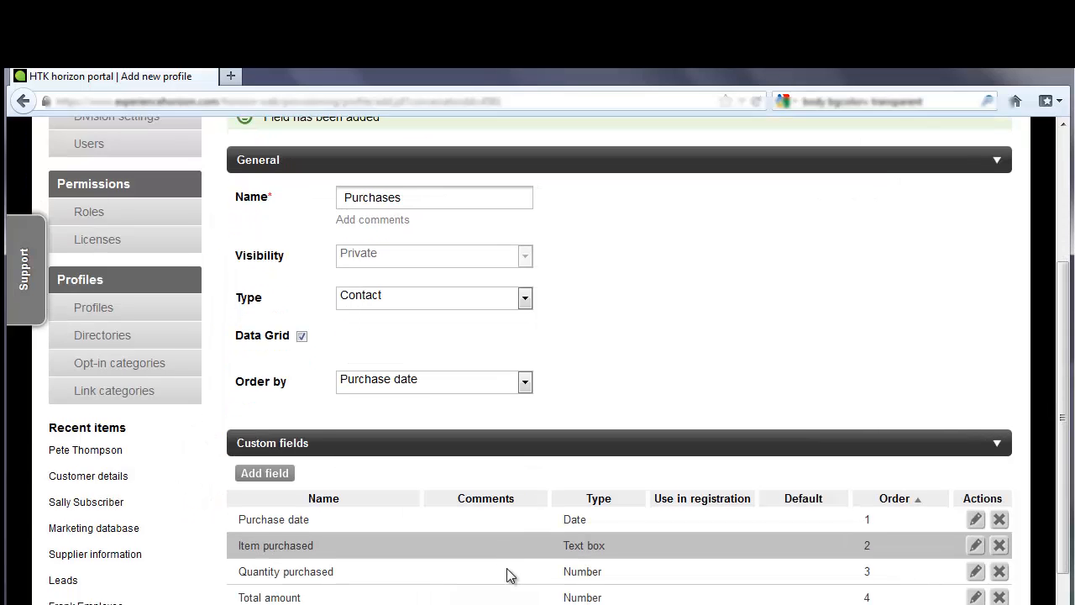
click(599, 575)
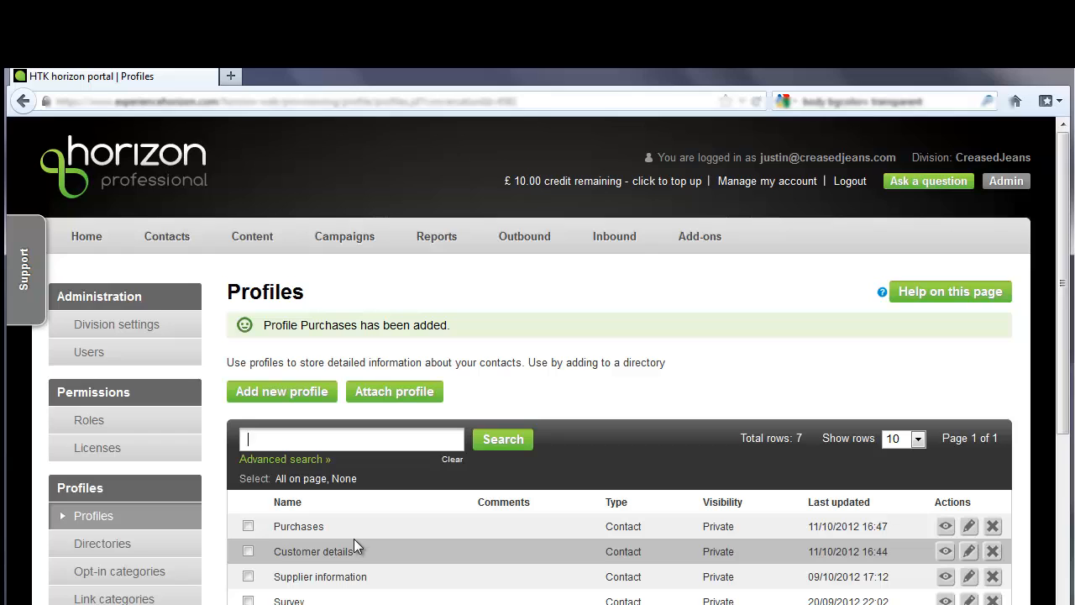
click(118, 550)
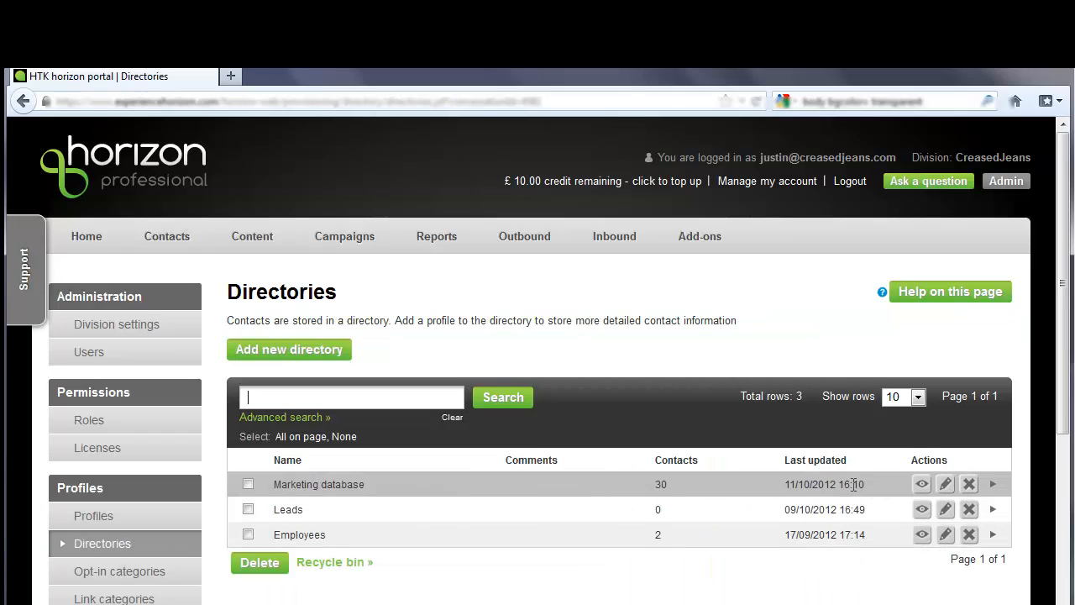
Add the Purchases profile with type Any to the Marketing database directory and save the directory.
click(946, 484)
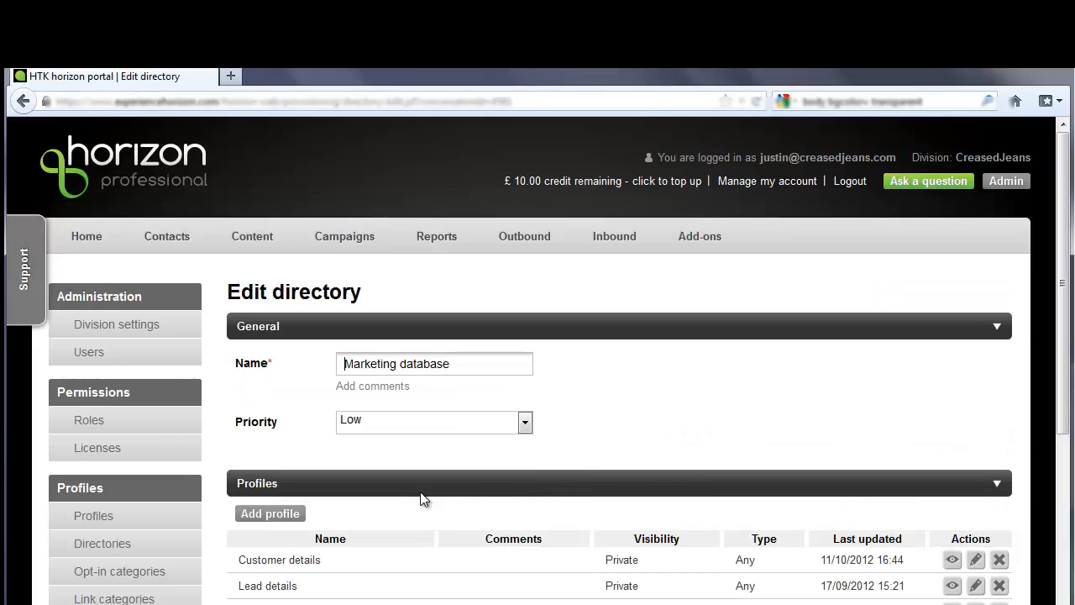
click(270, 513)
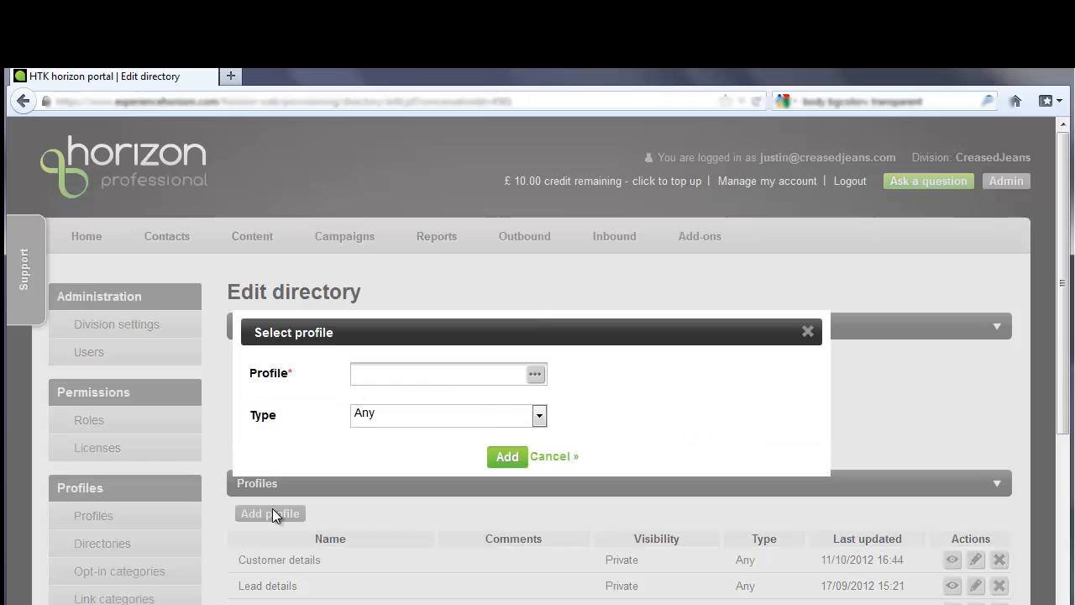
click(537, 375)
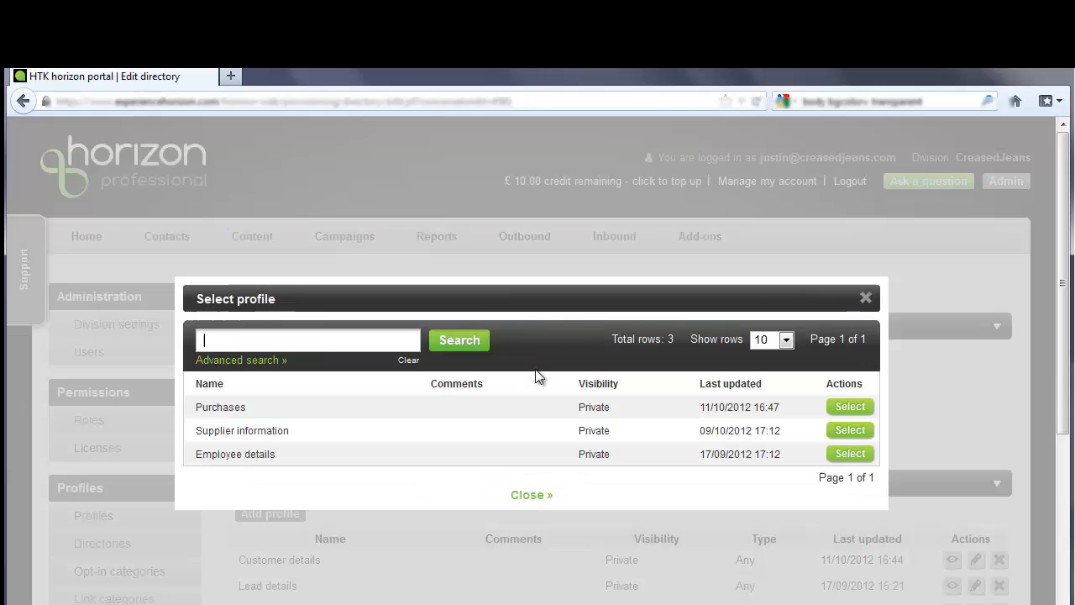
click(844, 408)
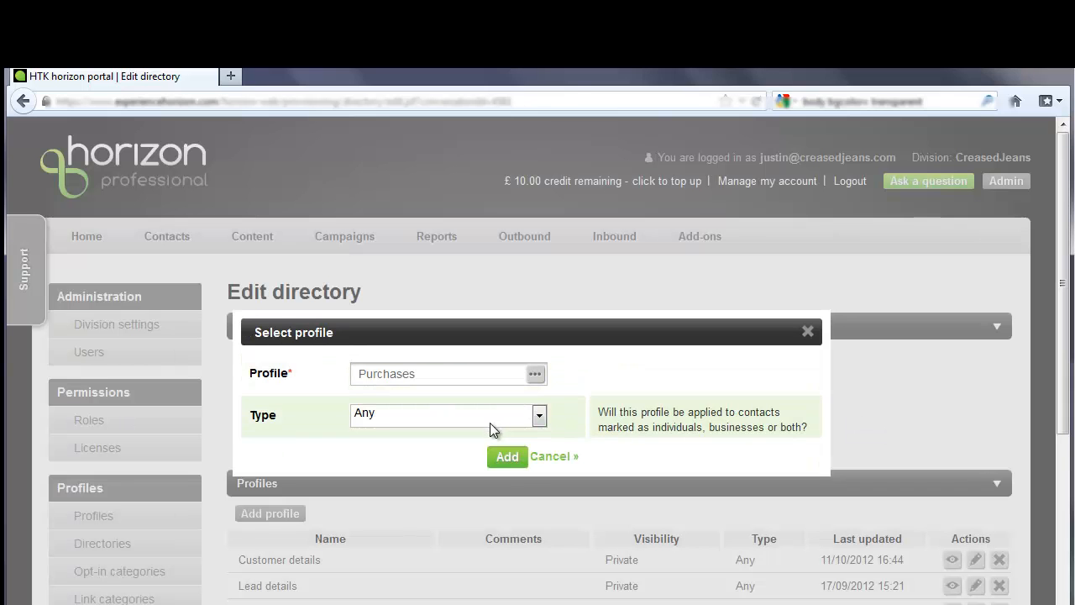
click(507, 459)
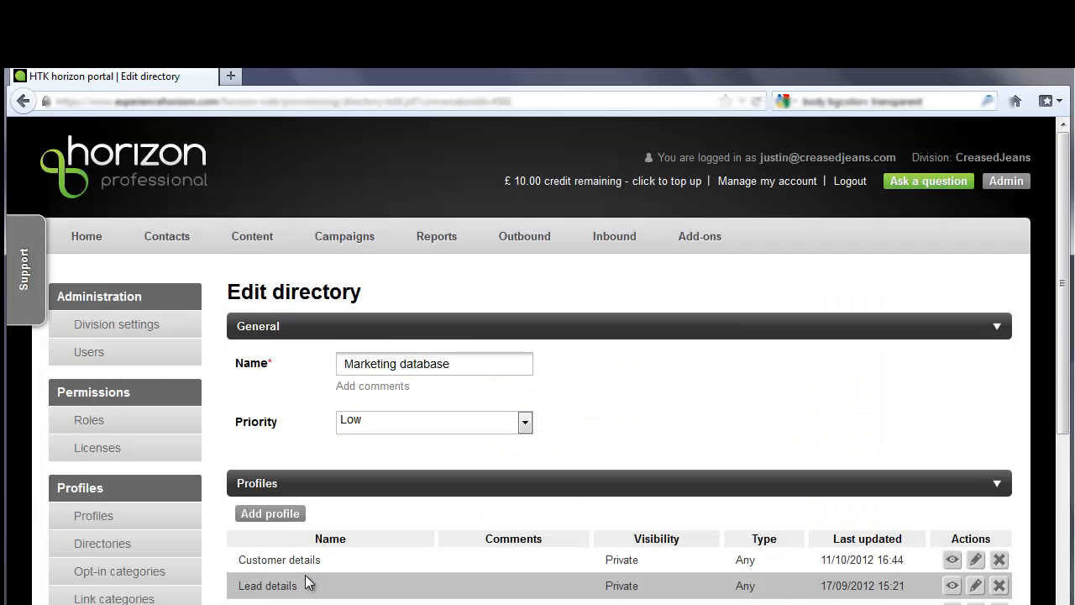
scroll(336, 579, down, 2)
click(598, 590)
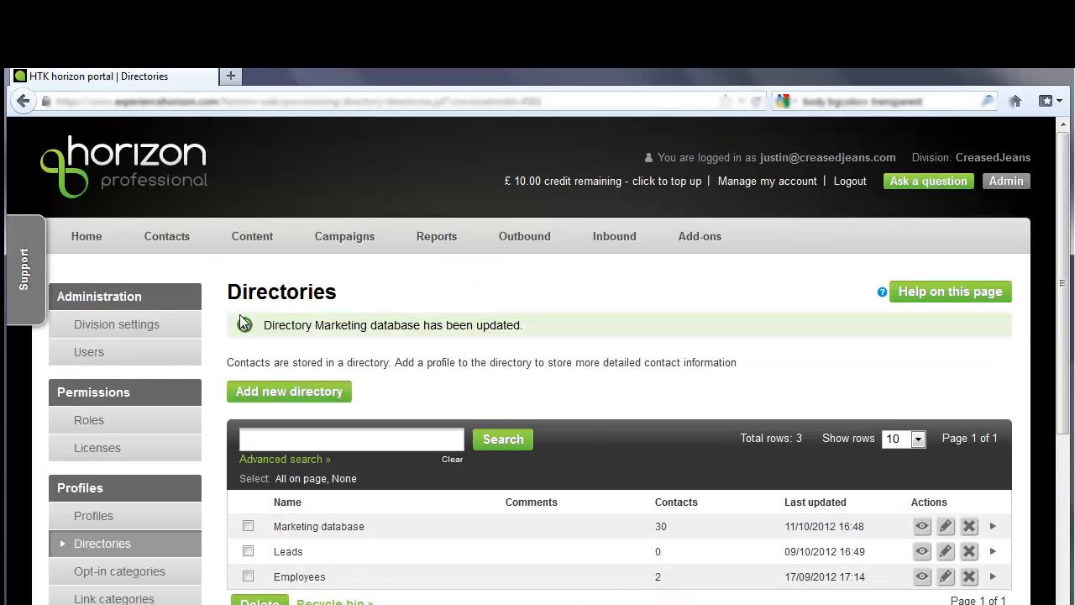
Open the first contact in the all-contacts list for editing and go to its Purchases section.
click(168, 238)
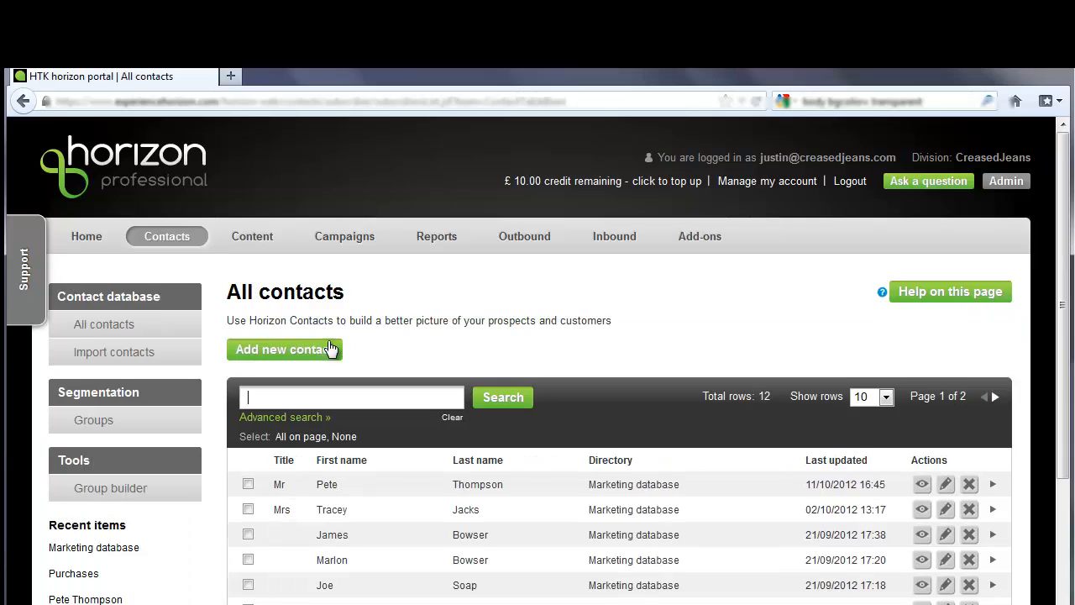
click(946, 486)
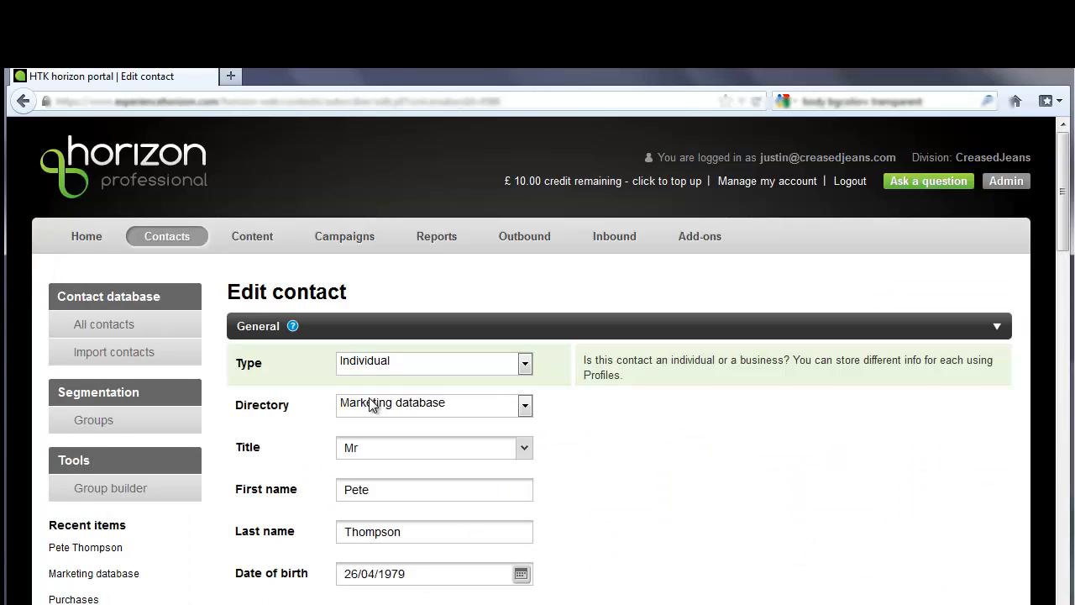
scroll(369, 401, down, 2)
scroll(368, 398, down, 15)
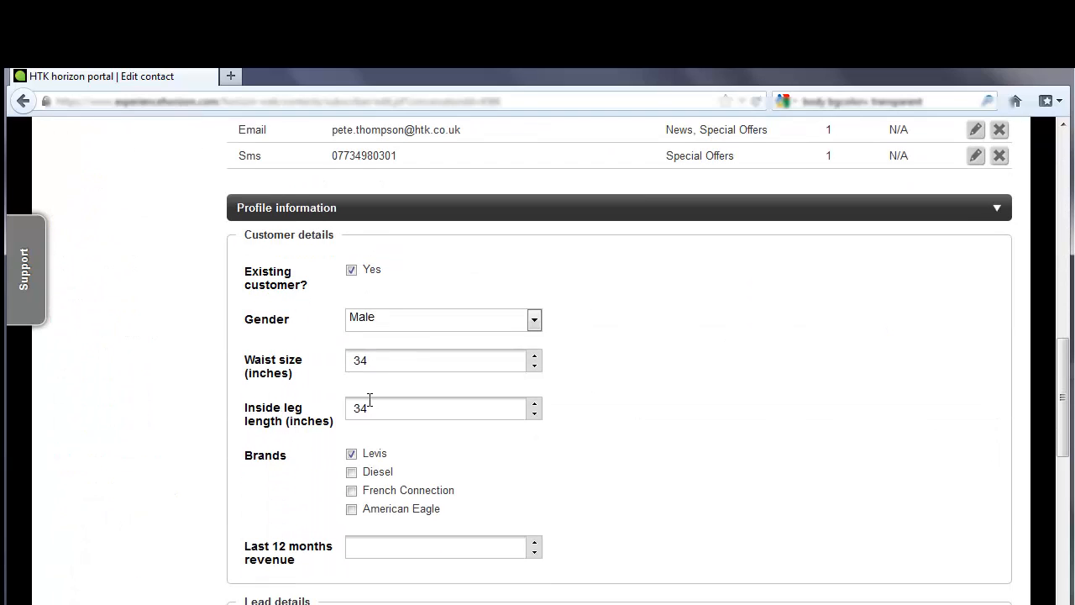
scroll(320, 365, down, 15)
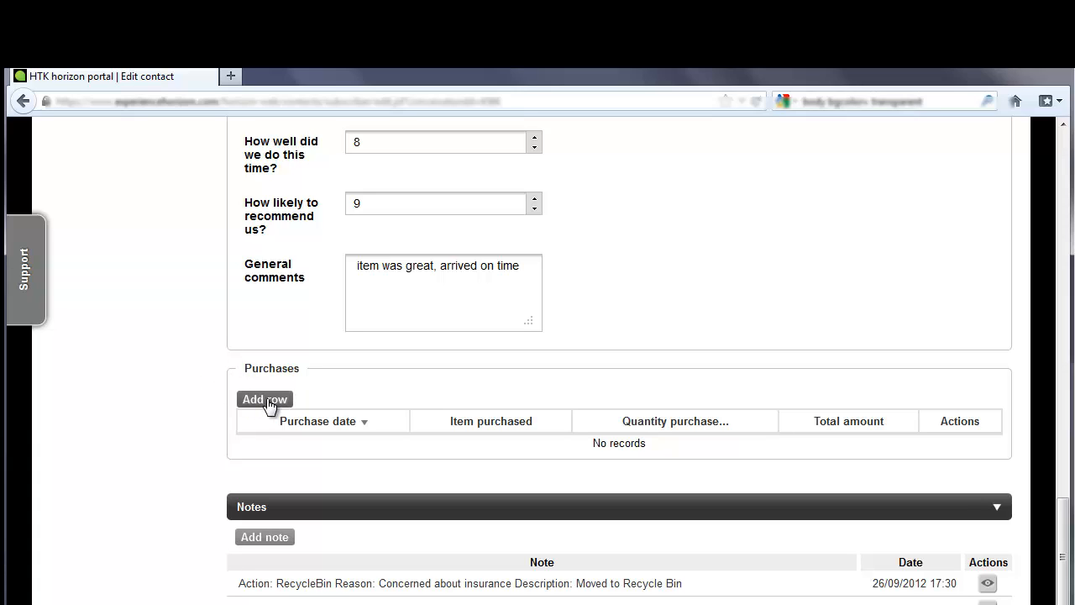
Add a purchase row dated 11/10/2012 for item Jeans with quantity 1 and total amount 64.99.
click(267, 400)
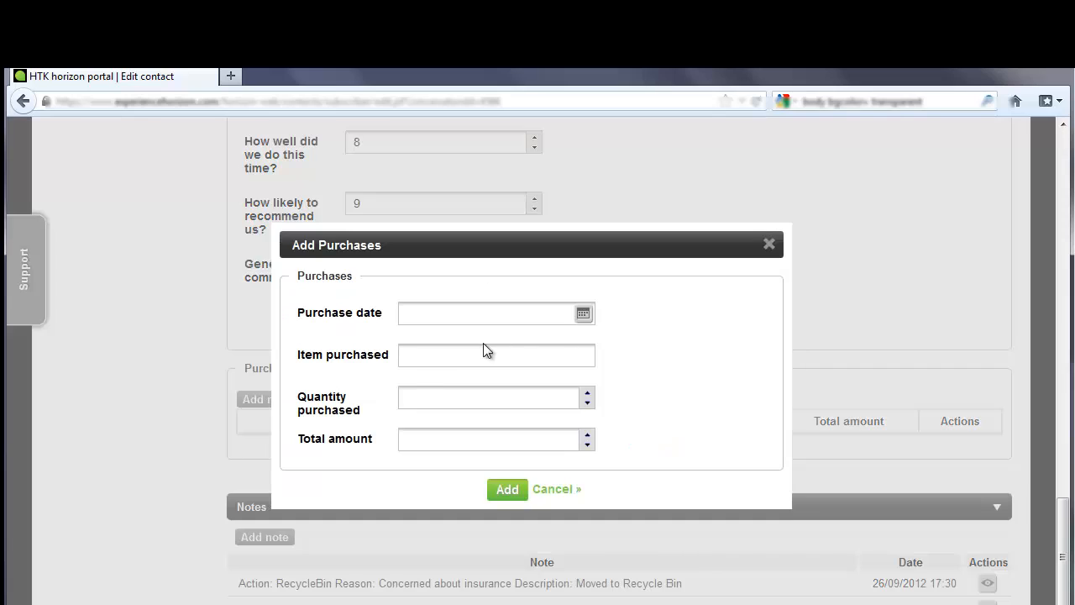
click(583, 313)
click(511, 218)
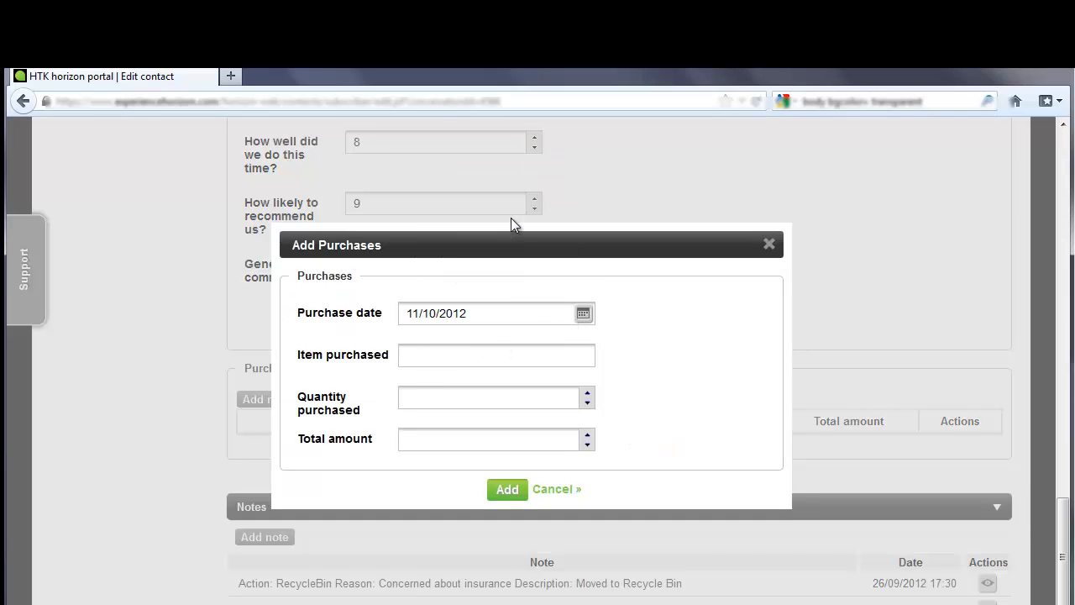
click(501, 356)
text(Jeans)
key(Tab)
text(1)
click(450, 439)
text(64.99)
click(507, 486)
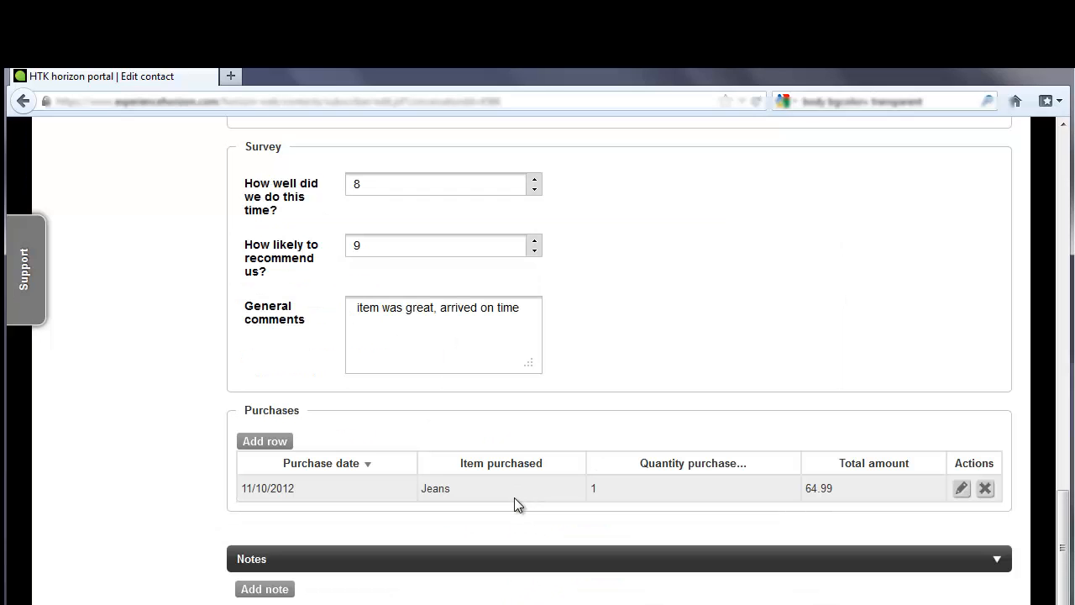
Add another purchase row dated 03/10/2012 for item Green socks with quantity 5 and total amount 25.00.
click(266, 442)
click(583, 341)
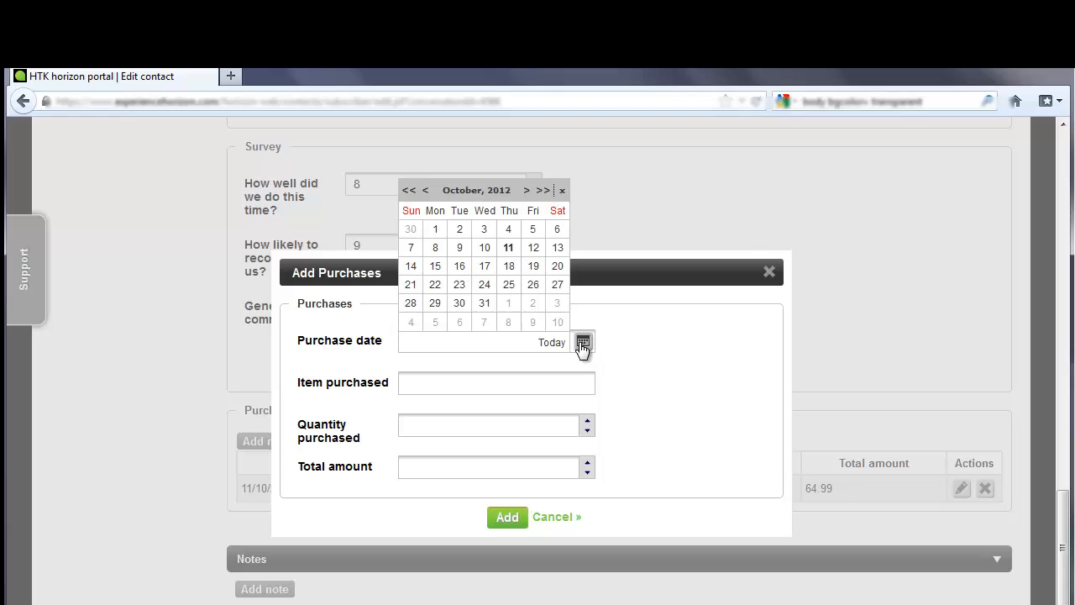
click(489, 240)
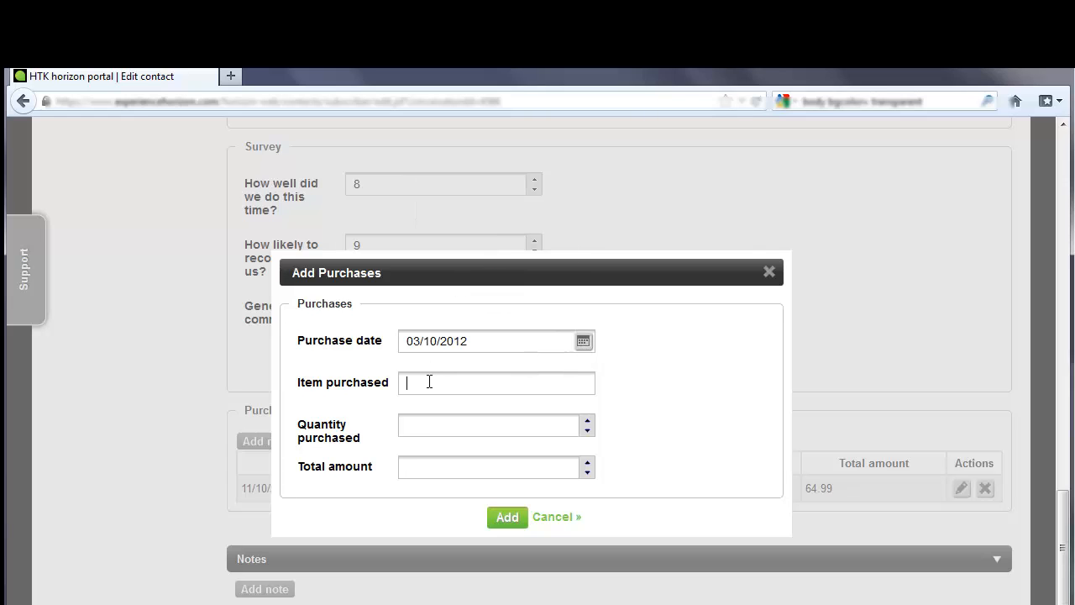
text(Socks)
click(411, 380)
key(BackSpace)
text(Green)
click(461, 468)
text(25)
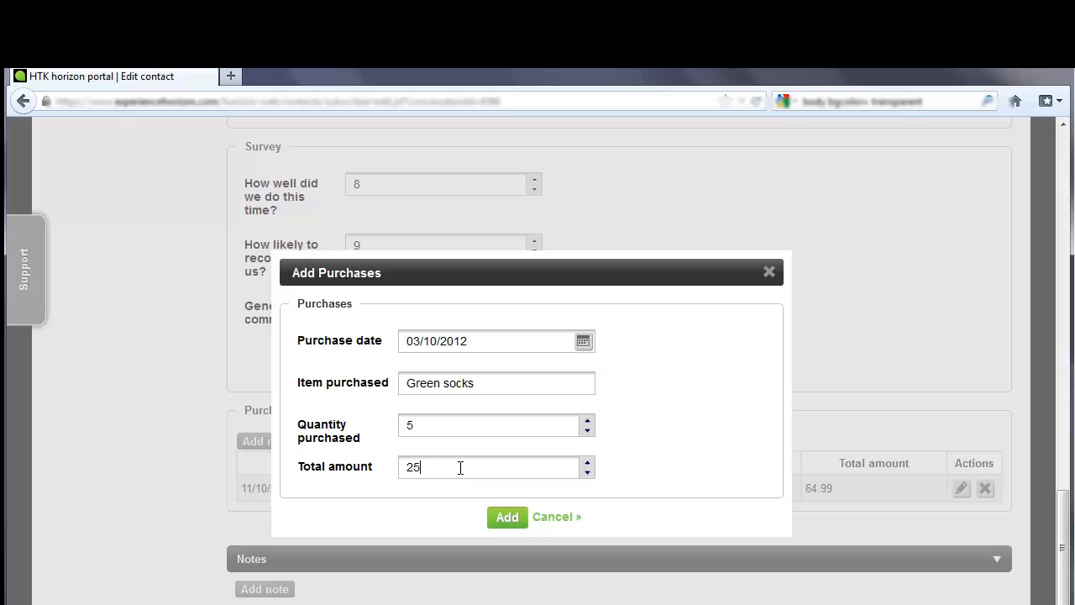
text(000)
click(507, 516)
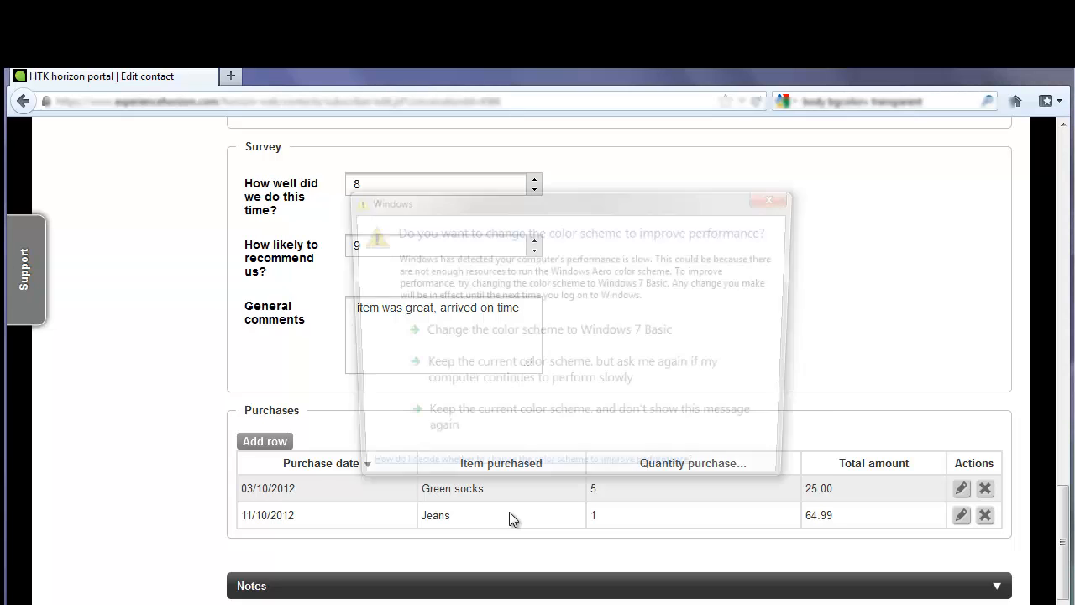
Dismiss the Windows color scheme prompt and save the edited contact.
click(781, 196)
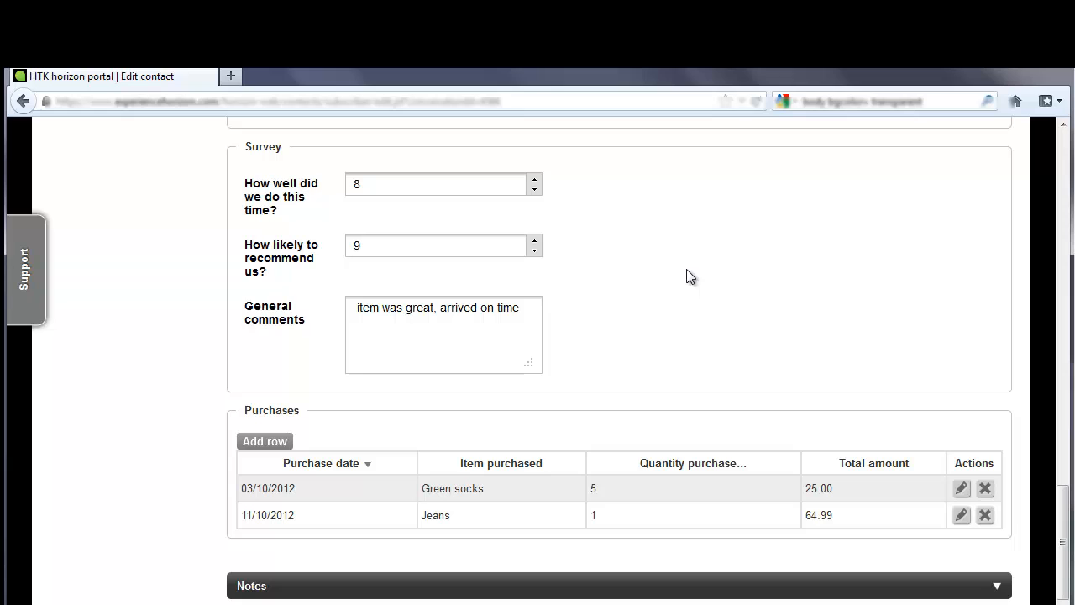
scroll(680, 280, down, 5)
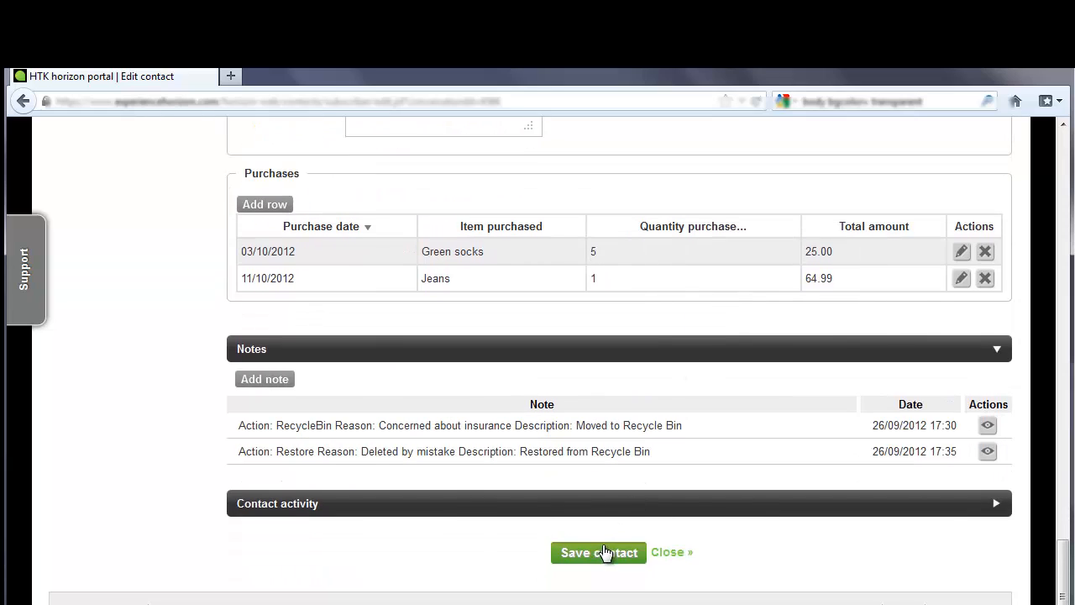
click(603, 551)
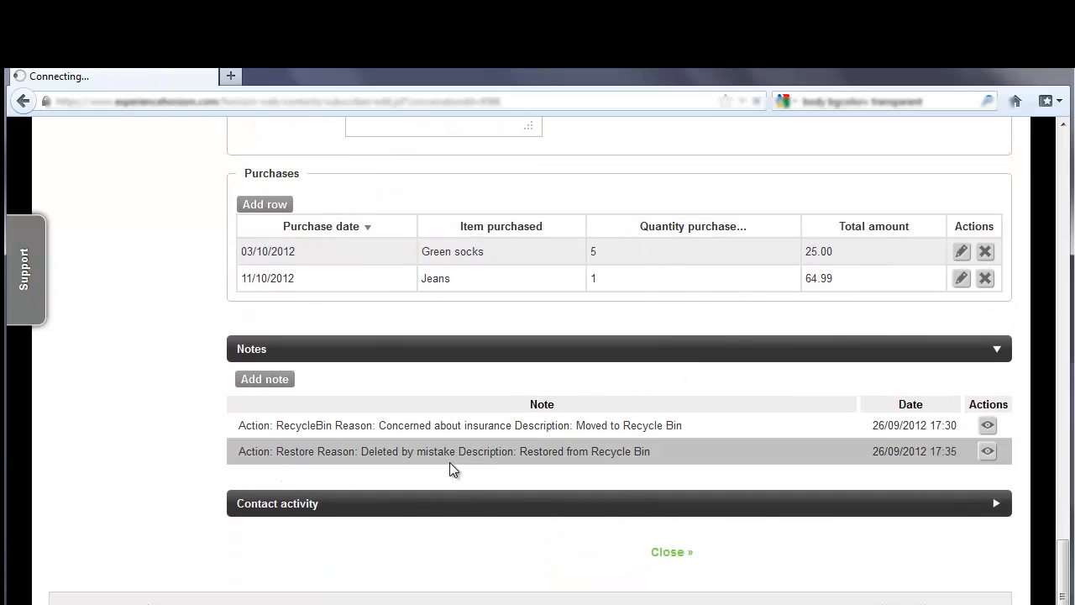
Run an advanced contact search for the Purchases field Item purchased containing "sock".
scroll(428, 462, down, 2)
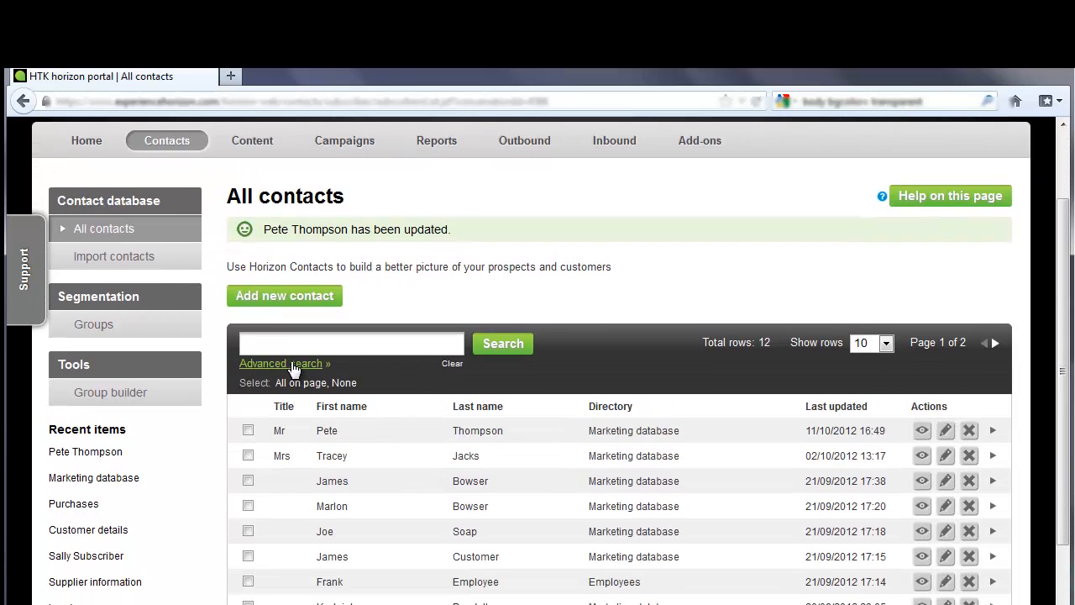
click(293, 366)
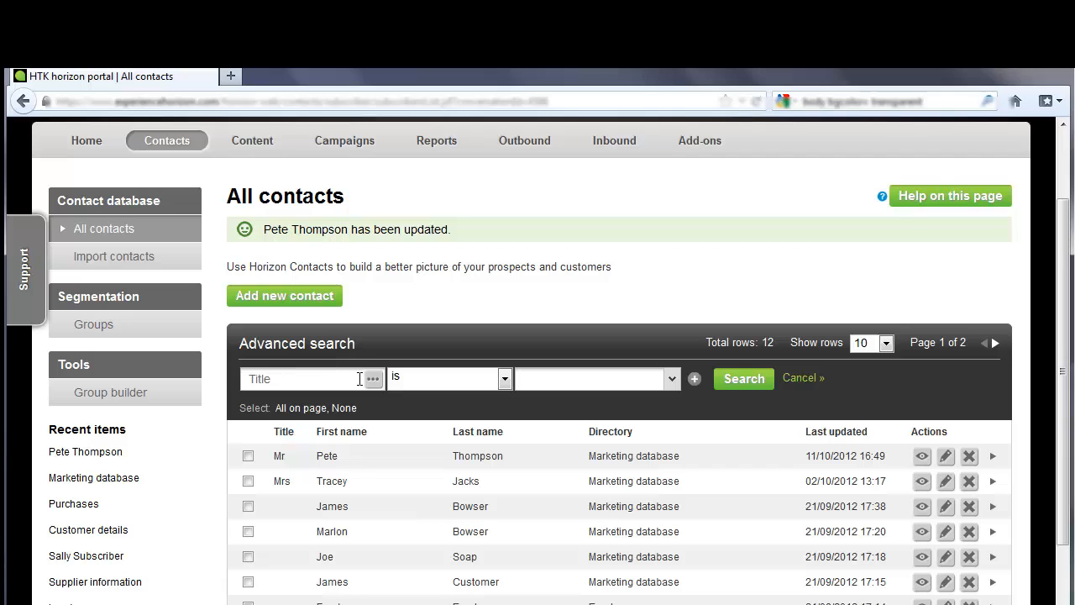
click(373, 382)
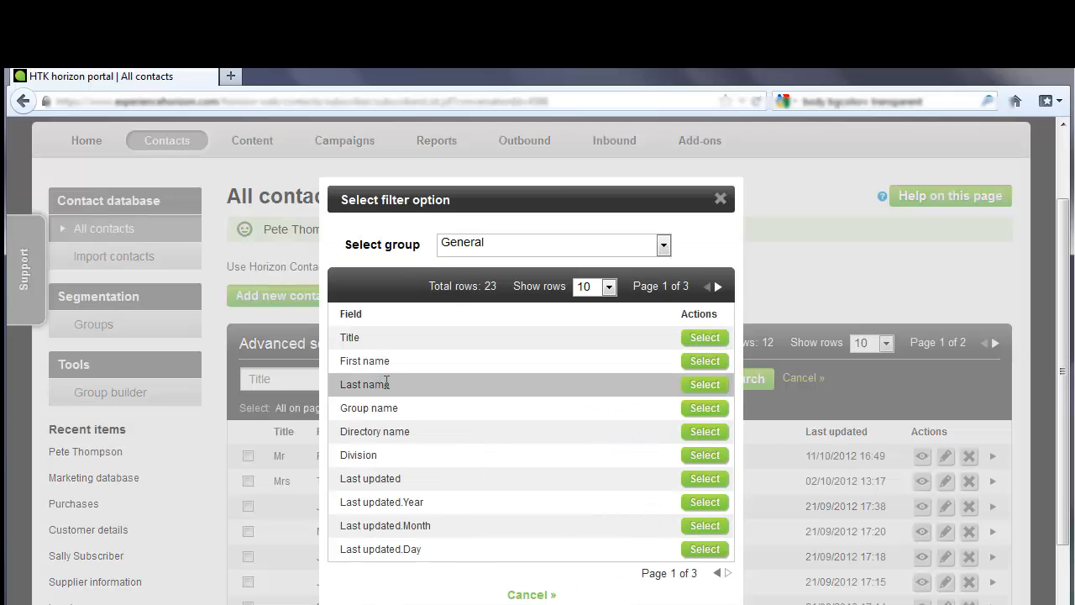
click(549, 244)
click(514, 413)
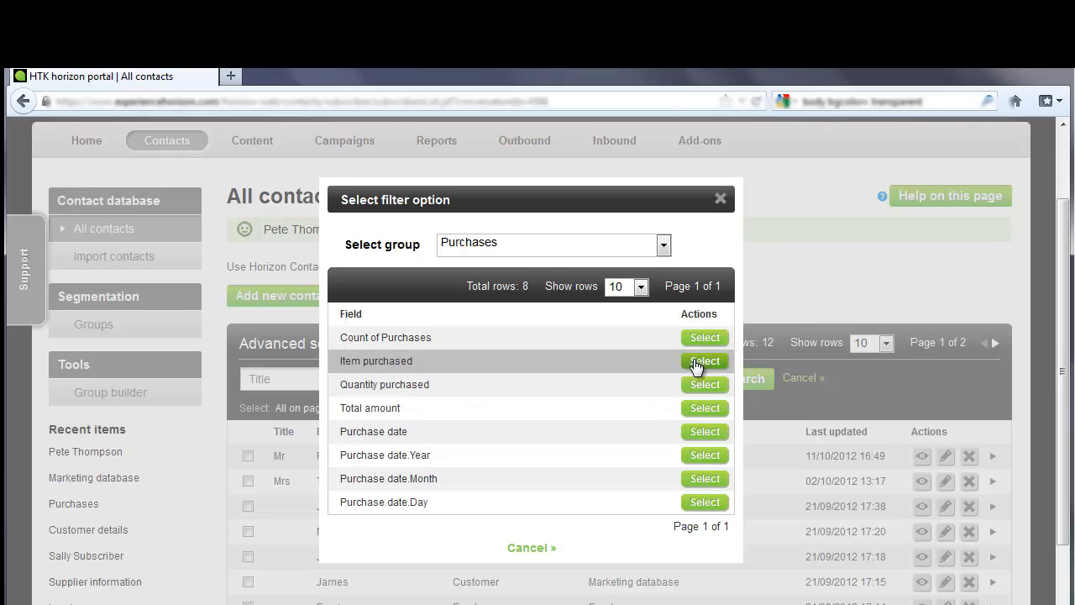
click(699, 362)
click(502, 378)
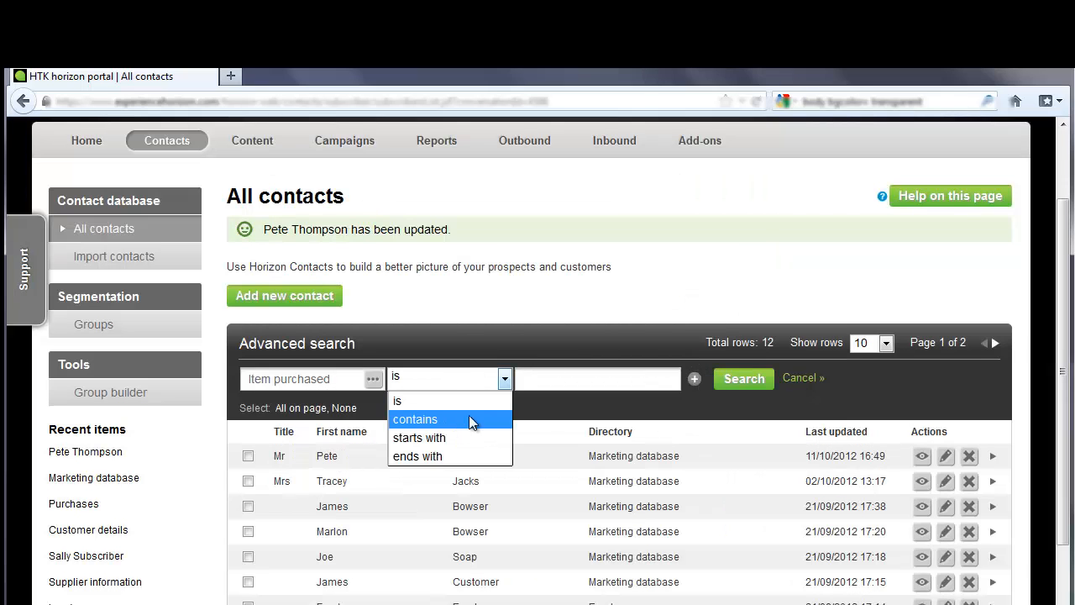
click(470, 418)
text(ck)
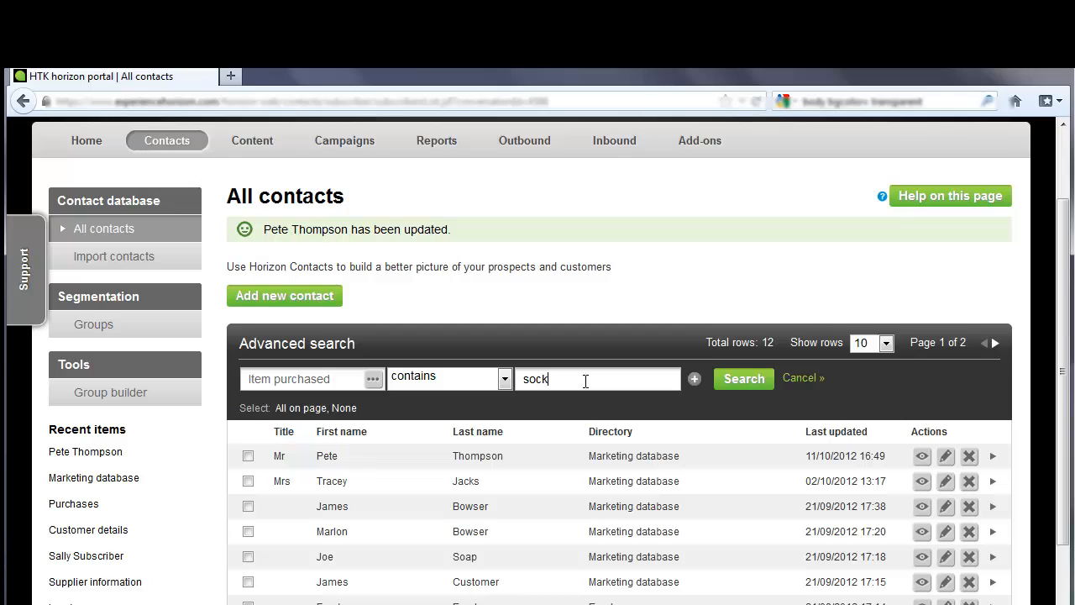
click(738, 379)
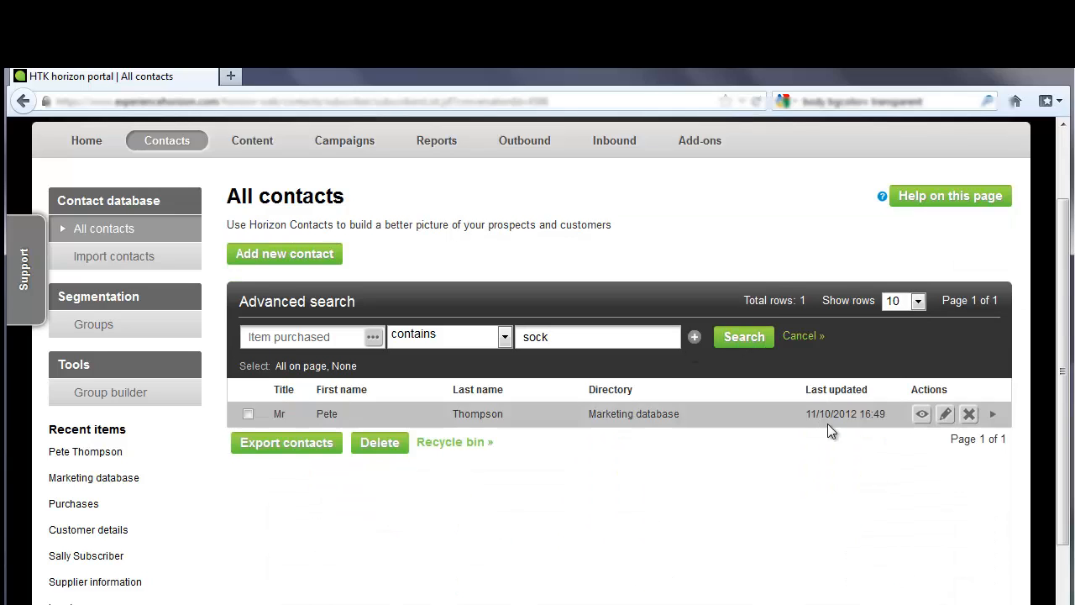
View the found contact's profile information, examine the Purchases records, and close the contact view.
click(921, 413)
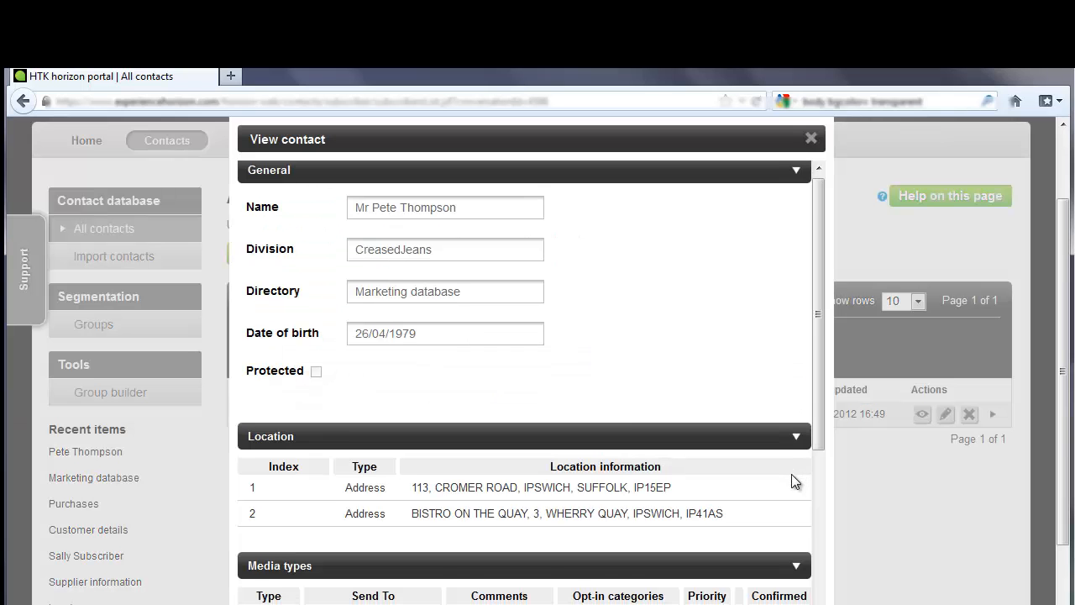
scroll(804, 504, down, 5)
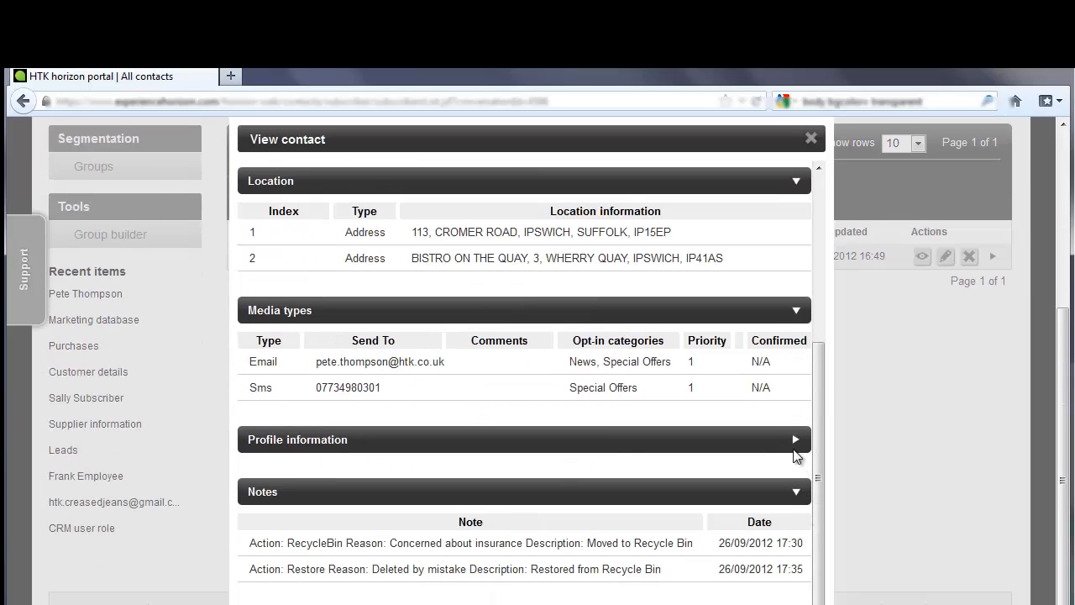
click(798, 445)
scroll(739, 478, down, 3)
scroll(728, 487, down, 5)
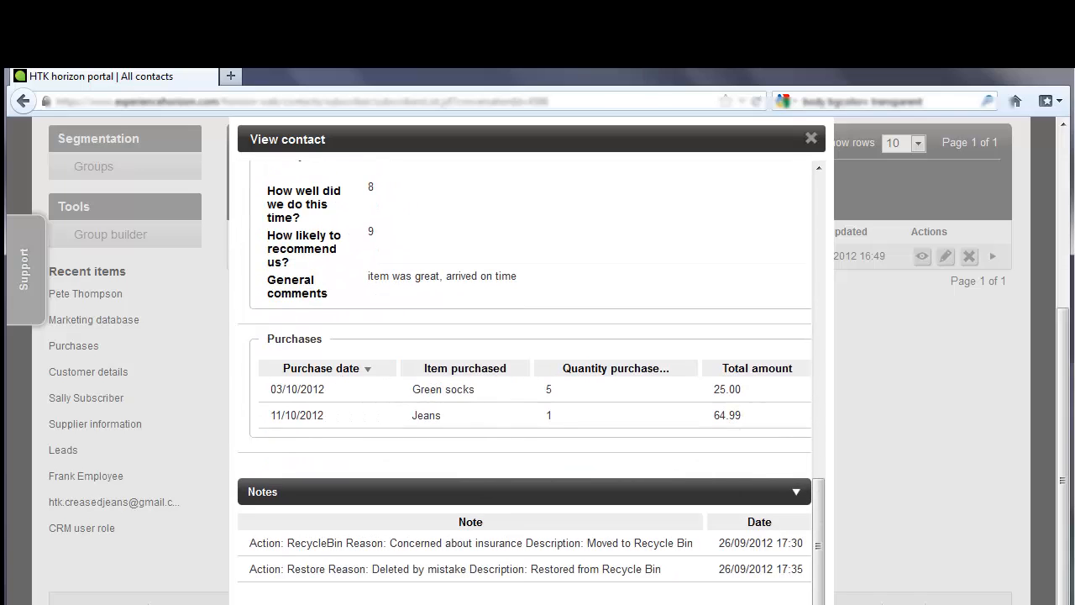
key(Escape)
Set the advanced search filter to Count of Purchases greater-than 0.
scroll(518, 391, up, 3)
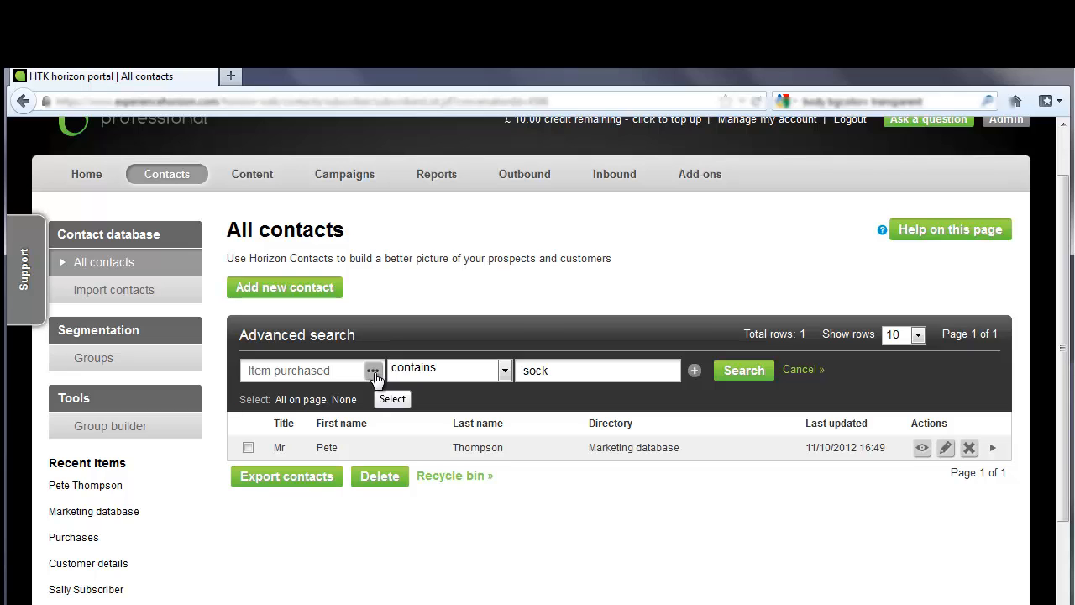
click(373, 372)
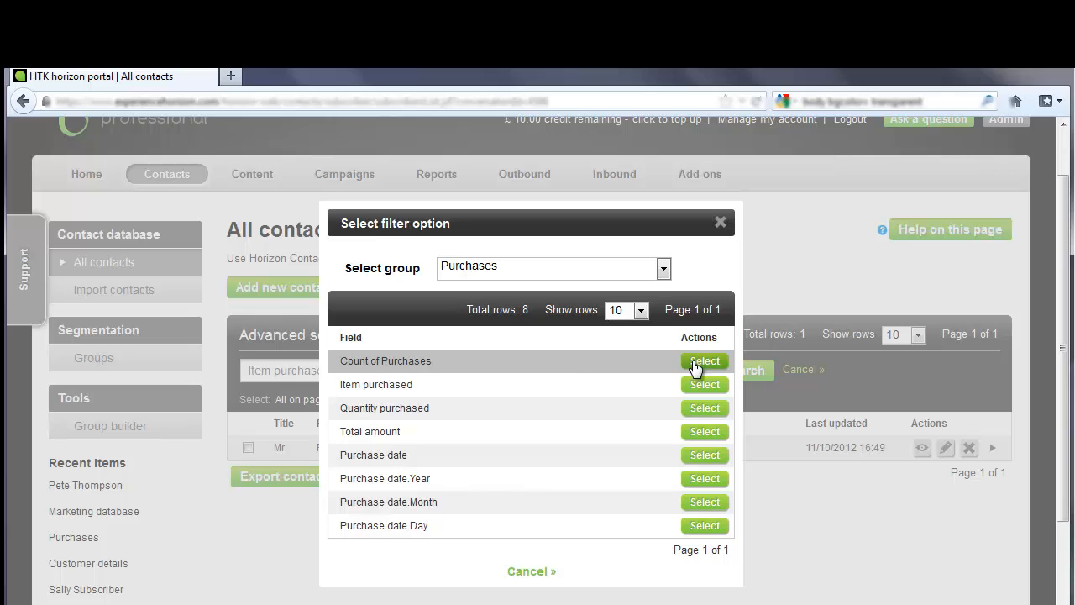
click(695, 363)
click(495, 376)
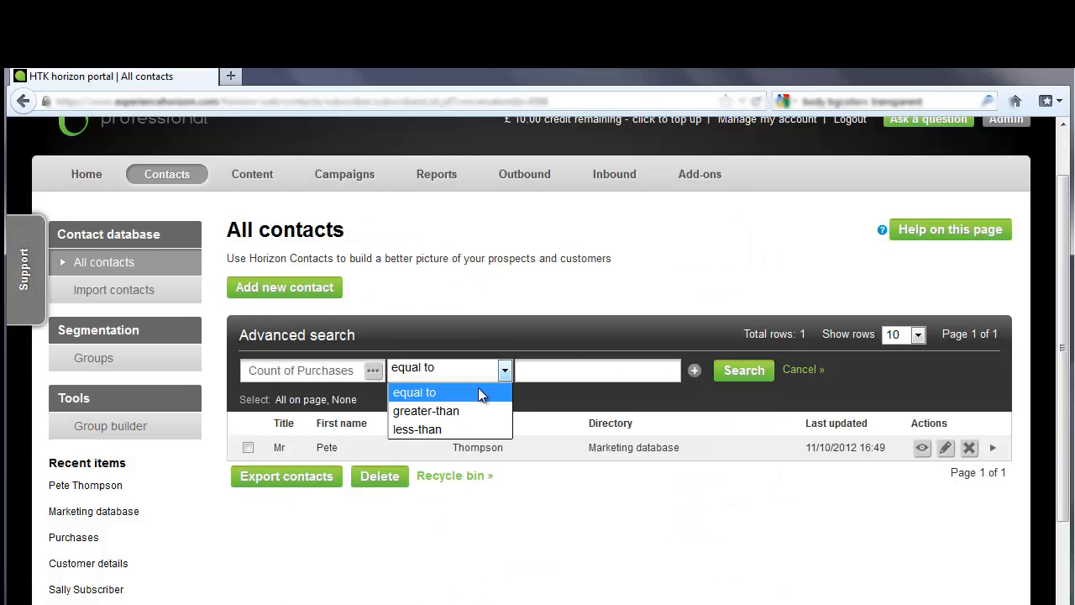
click(468, 412)
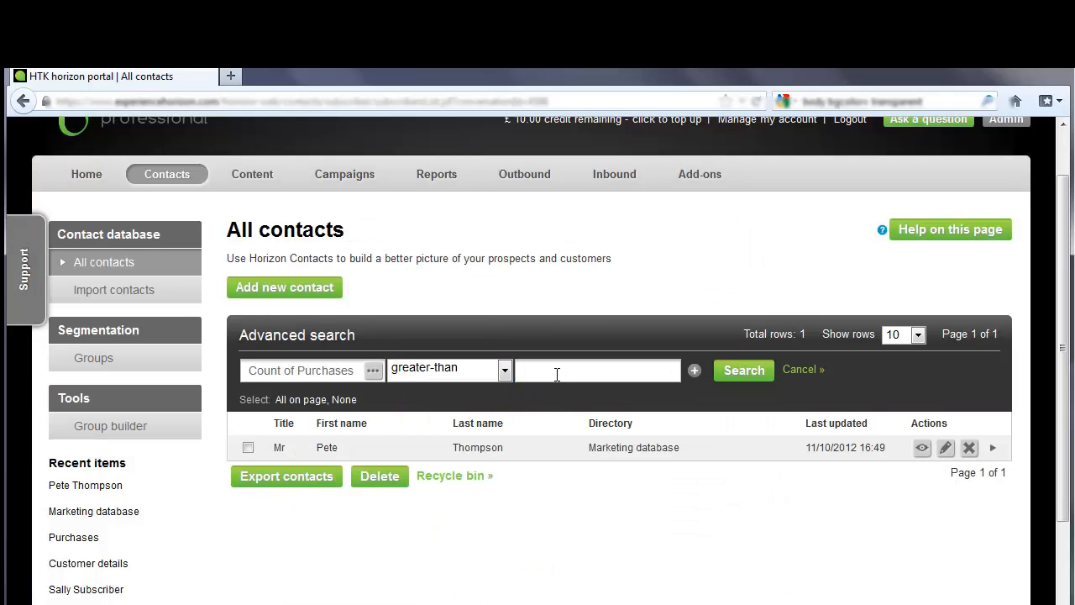
text(0)
Set the advanced search filter to Purchase date with the condition last years and value 1.
click(371, 371)
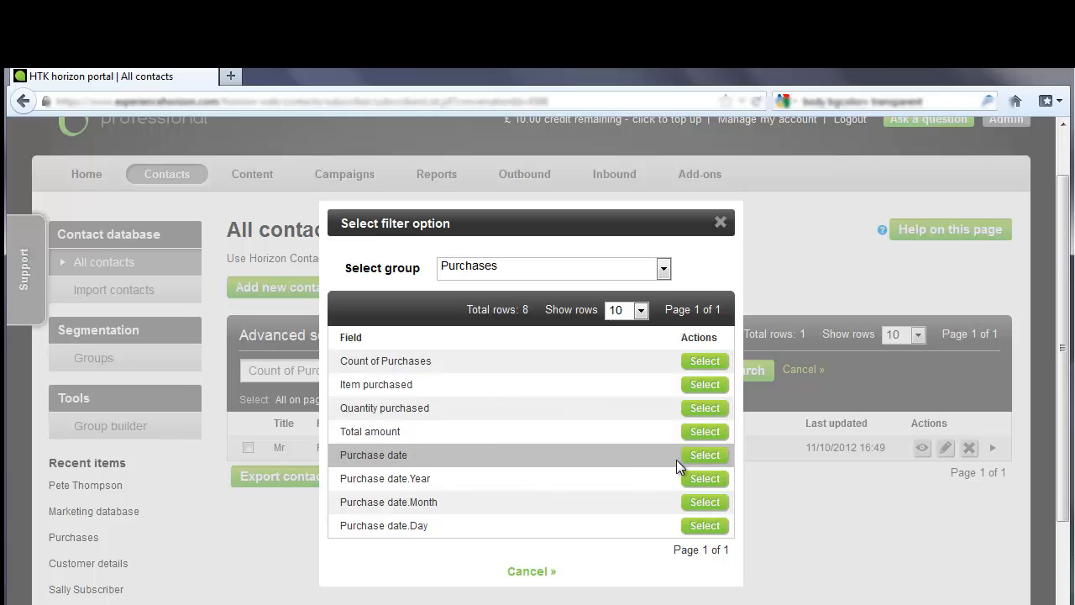
click(698, 456)
click(501, 370)
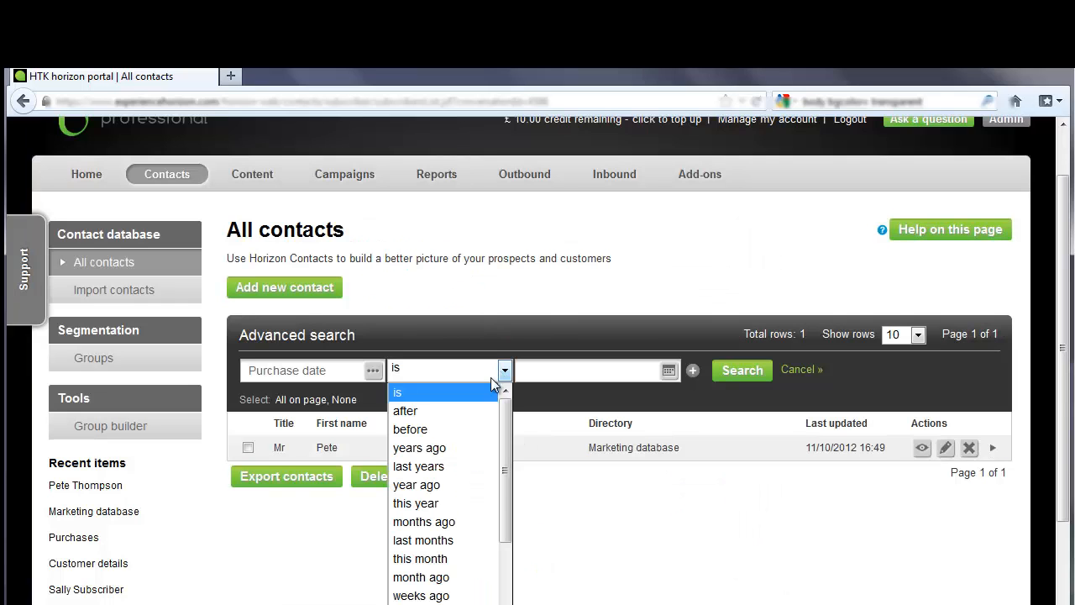
click(432, 466)
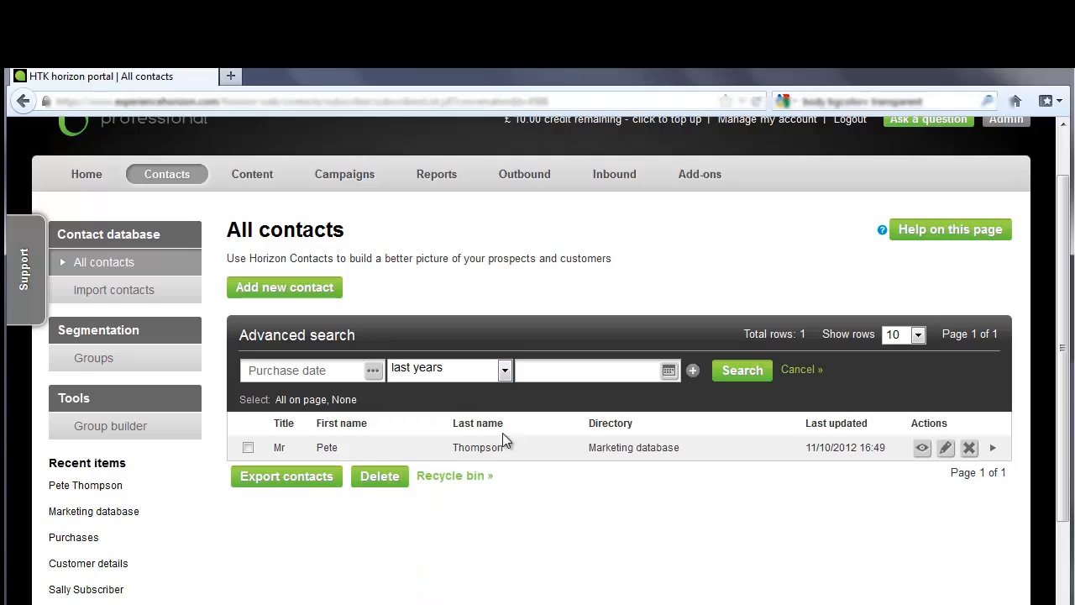
click(560, 370)
text(1)
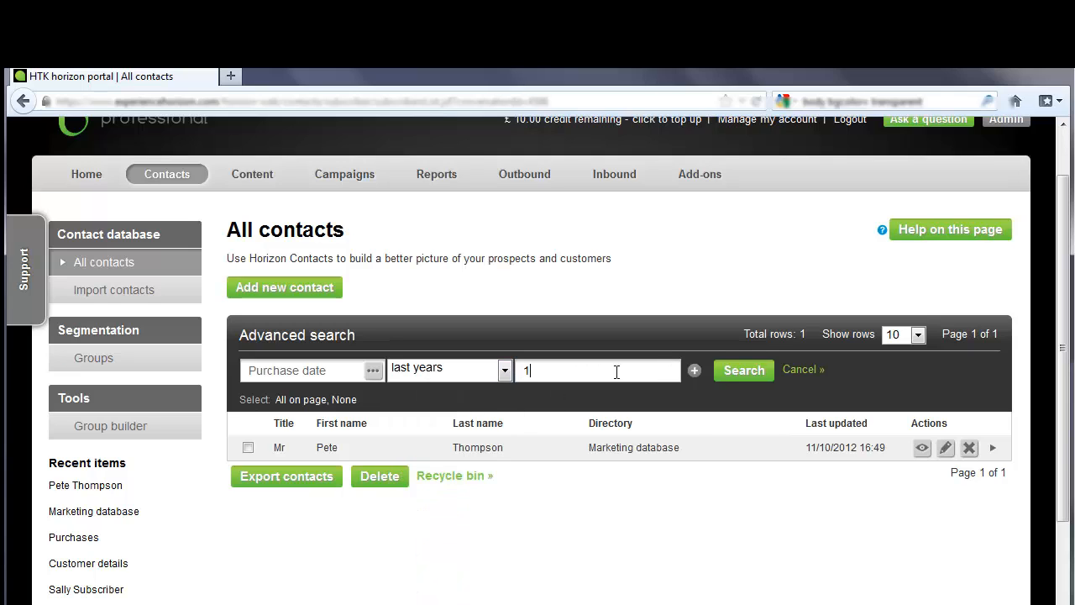